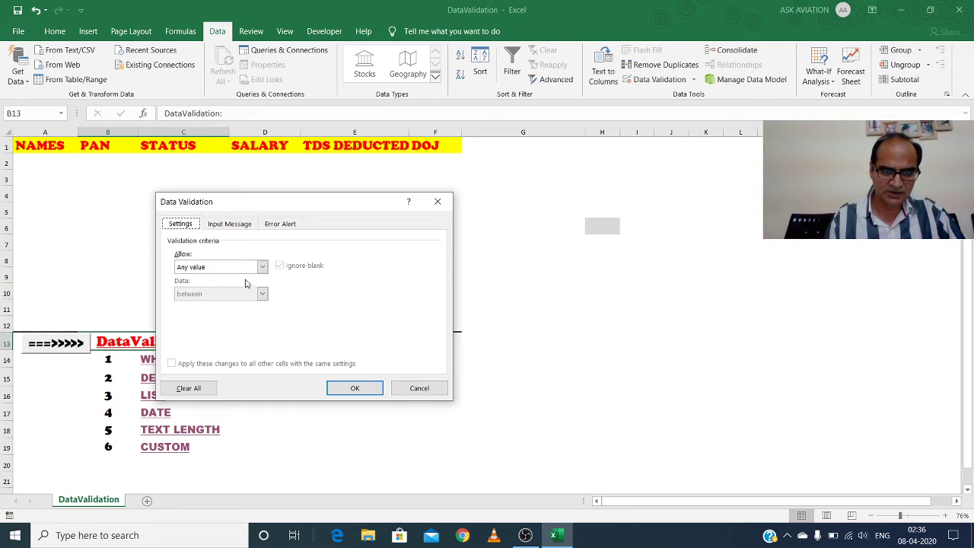
# Review the value types that data validation can allow for cell B13, leaving its settings unchanged.
pyautogui.click(261, 267)
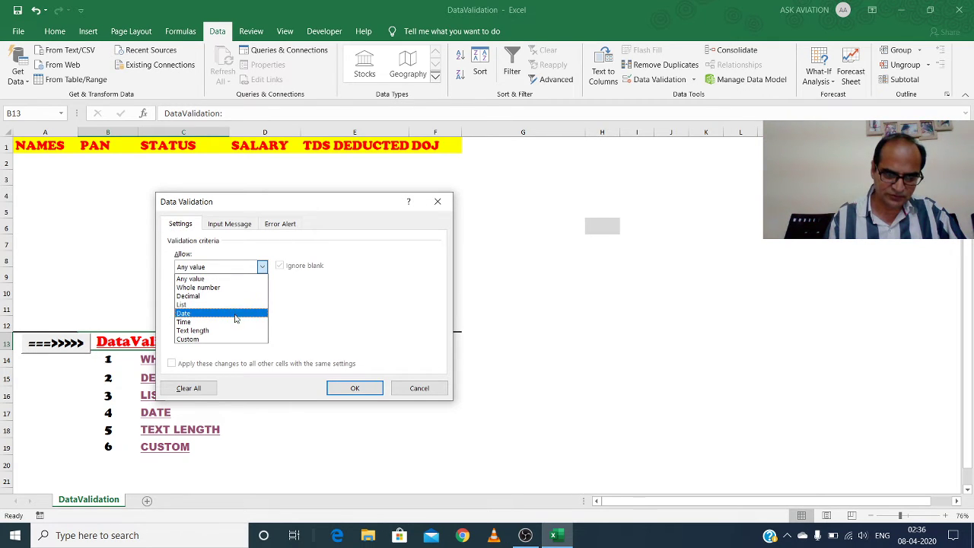
pyautogui.click(414, 391)
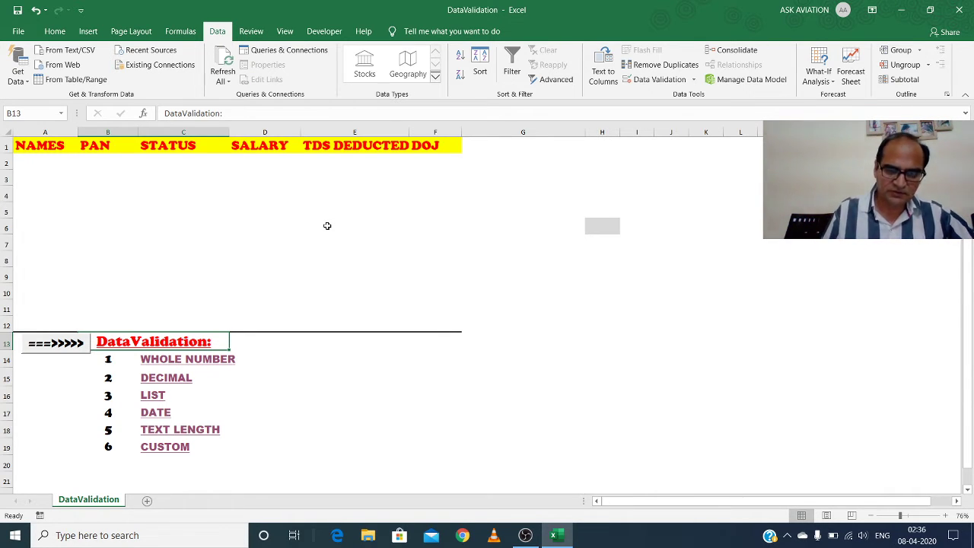
# Restrict TDS DEDUCTED cells E2:E10 to whole numbers greater than or equal to 0, applying the changes to all cells with the same settings.
pyautogui.click(168, 363)
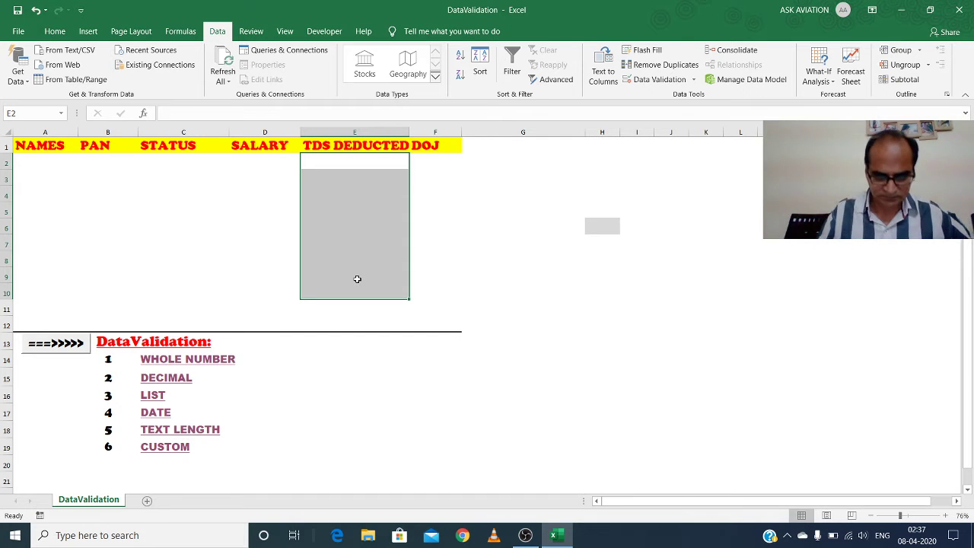
pyautogui.hotkey('alt', 'a')
pyautogui.press('v')
pyautogui.press('v')
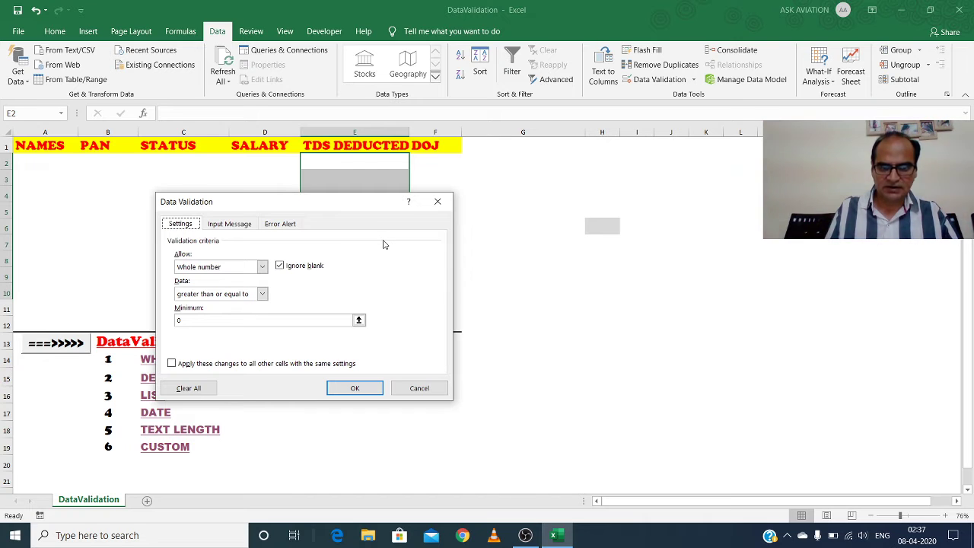
pyautogui.click(242, 266)
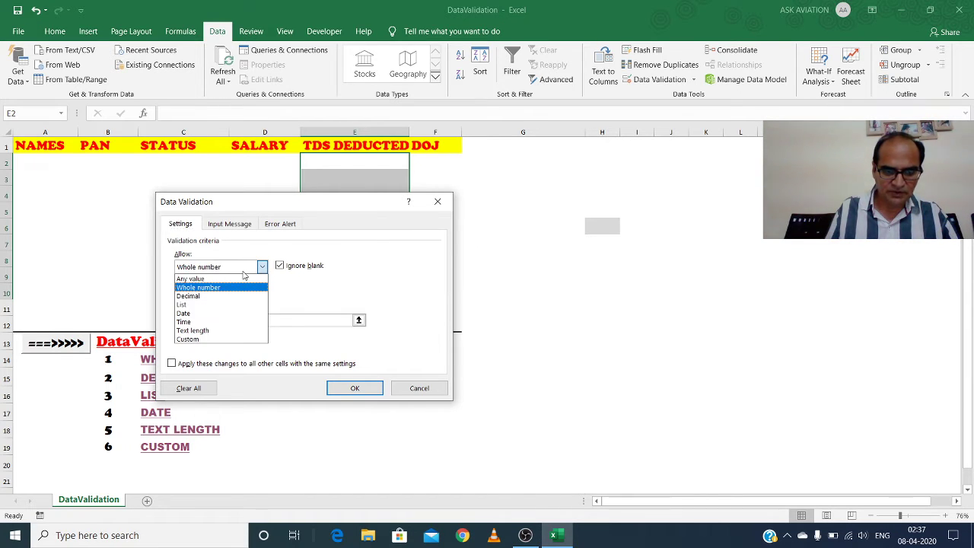
pyautogui.click(229, 284)
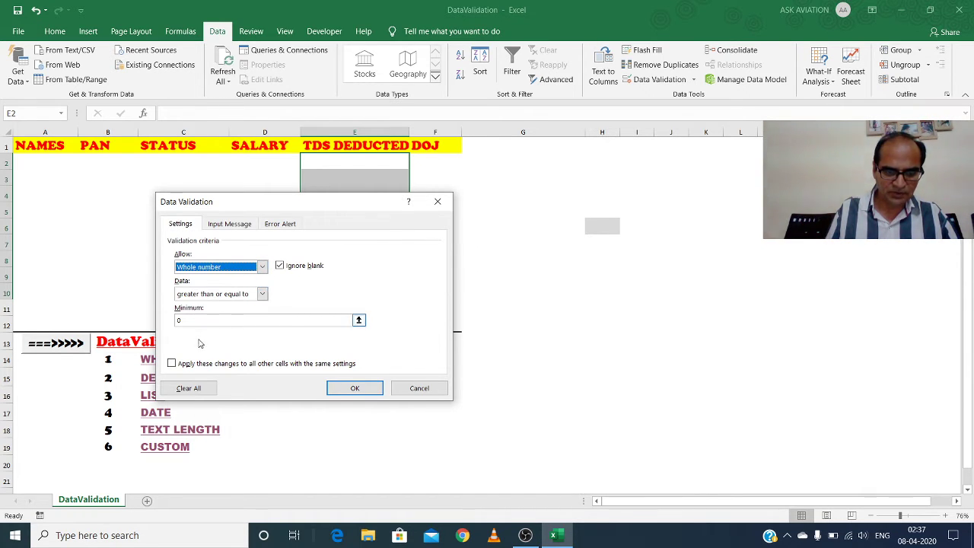
pyautogui.click(220, 296)
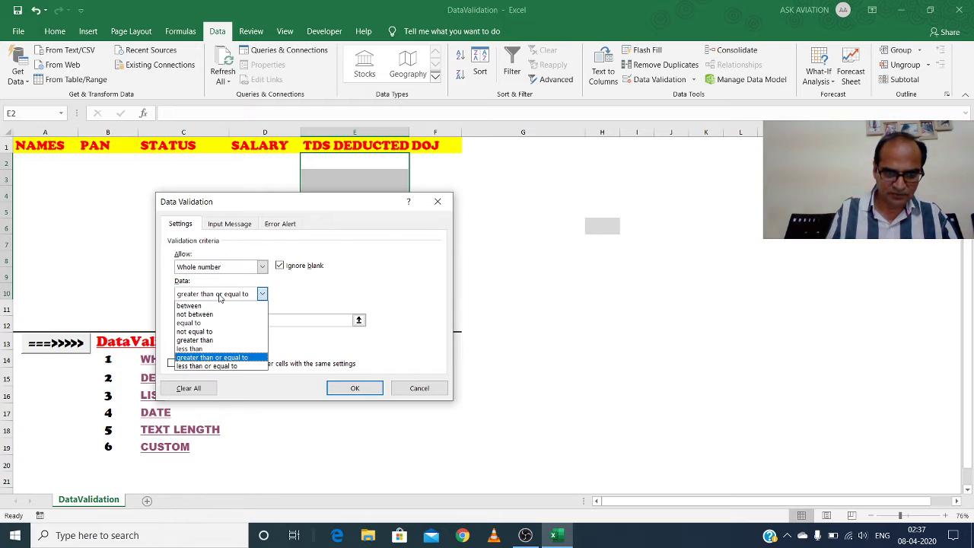
pyautogui.click(217, 357)
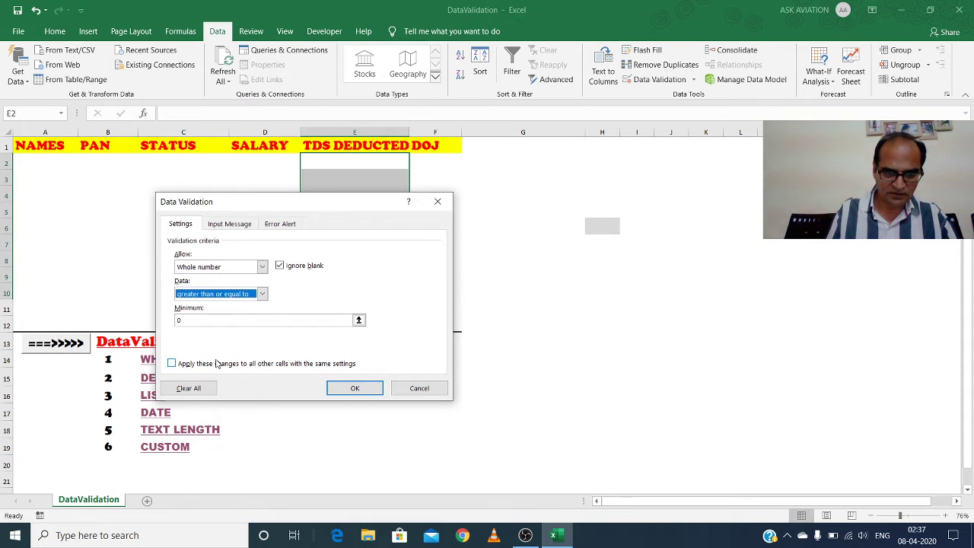
pyautogui.click(312, 368)
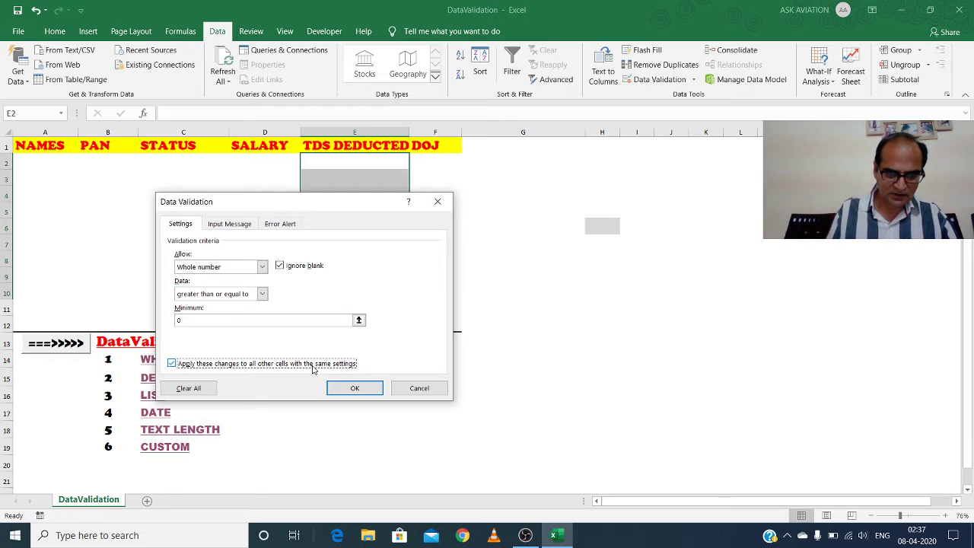
pyautogui.click(354, 389)
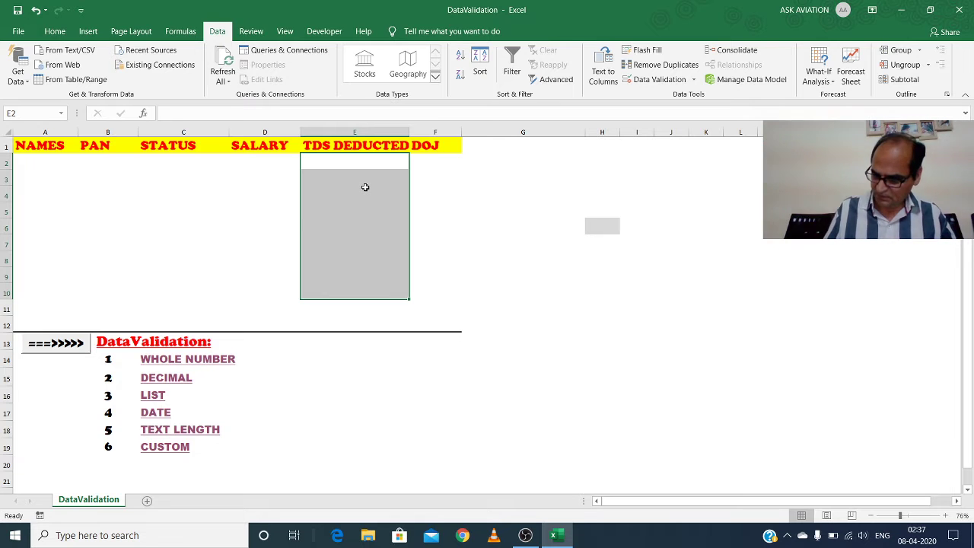
# Enter 100 in E2 and test the whole-number rule by trying 100.50 in E3.
pyautogui.write('100')
pyautogui.press('Return')
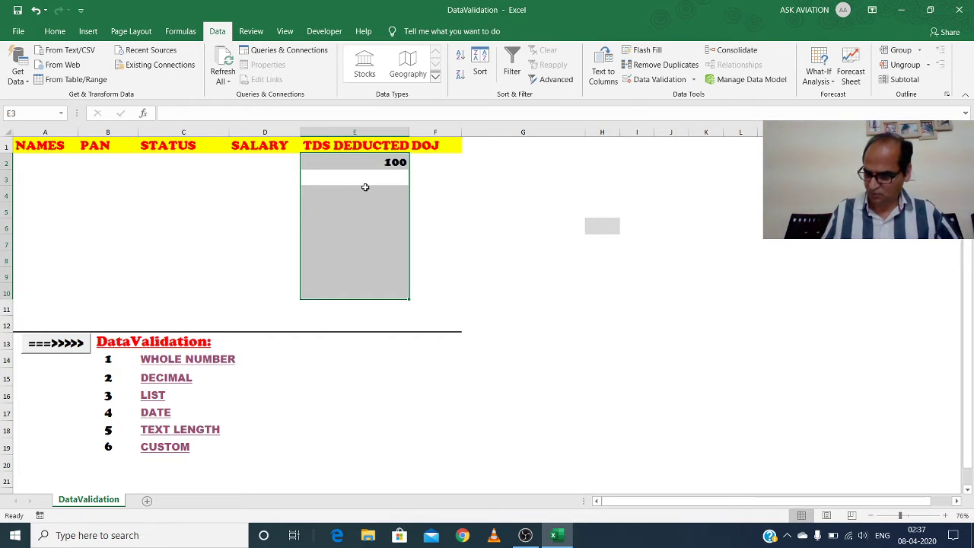
pyautogui.write('100.50')
pyautogui.press('Return')
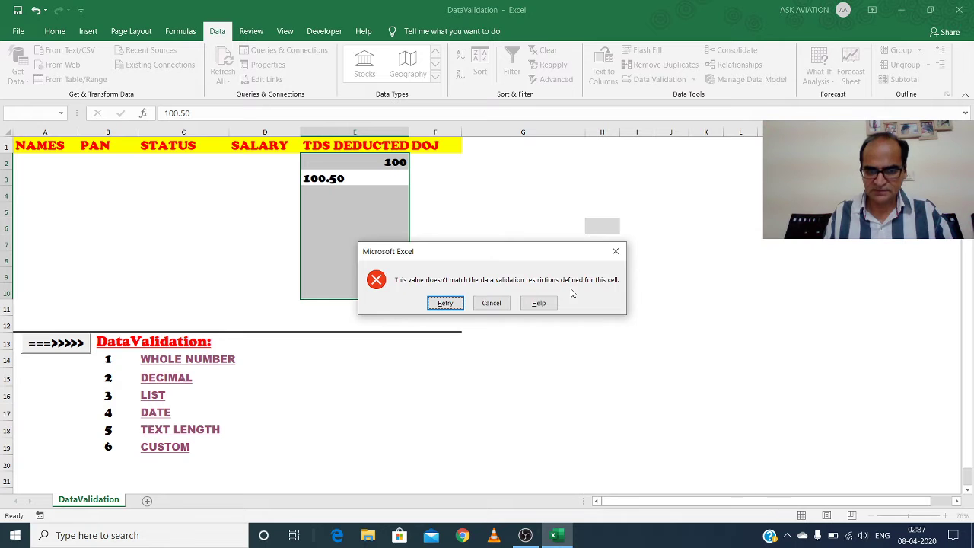
pyautogui.press('Escape')
# Enter 0 in E3 and test the minimum limit by trying -1 in E4.
pyautogui.write('0')
pyautogui.press('Return')
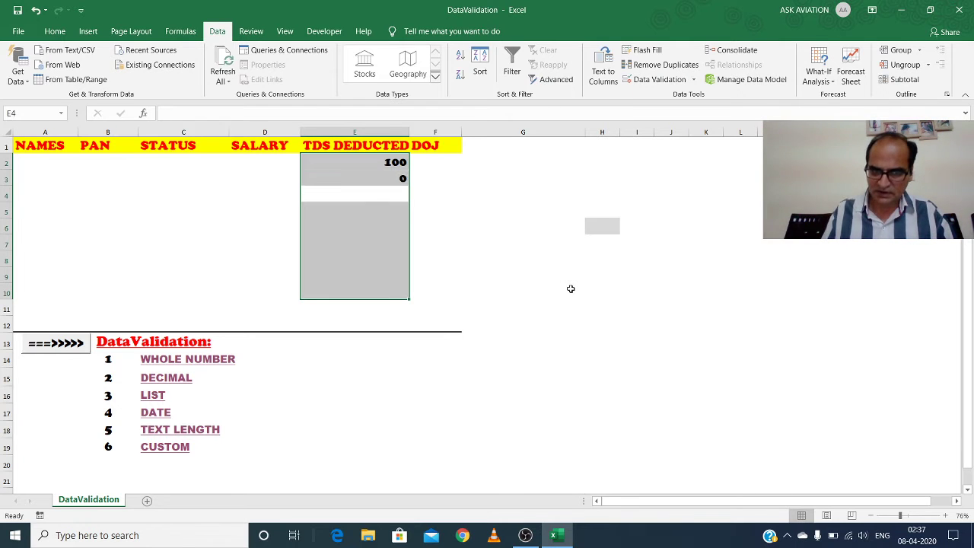
pyautogui.write('-1')
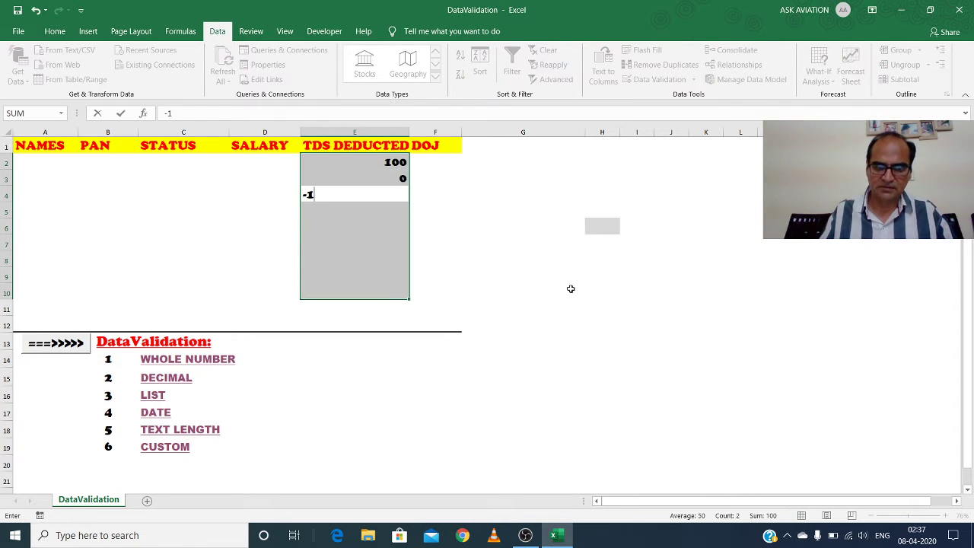
pyautogui.press('Return')
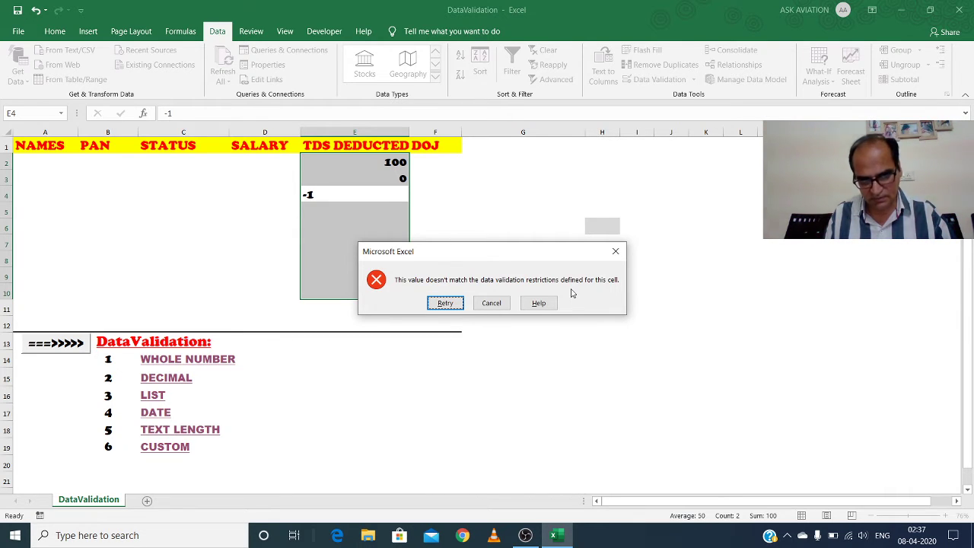
pyautogui.press('Return')
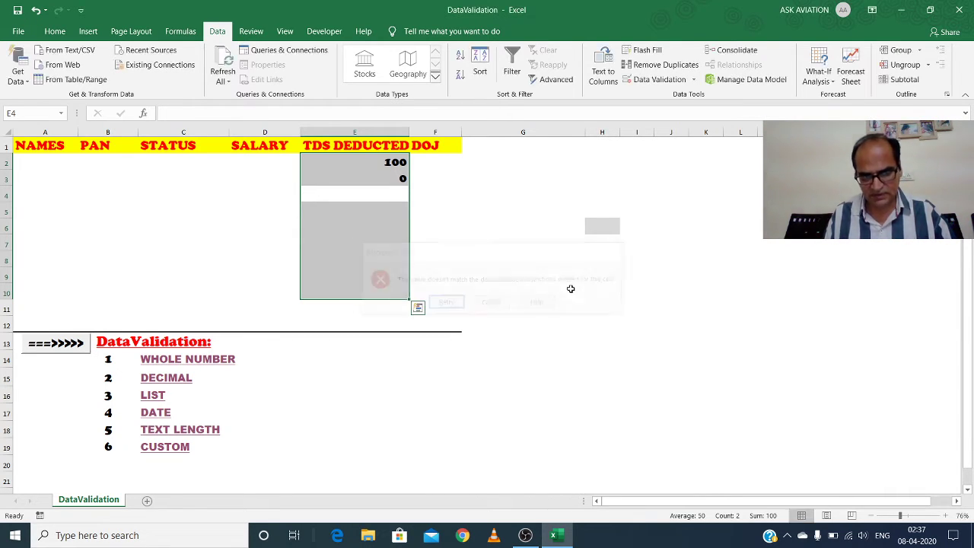
# Try the decimal value 1000.45 in E4 and enter 1000 there instead.
pyautogui.write('1000.')
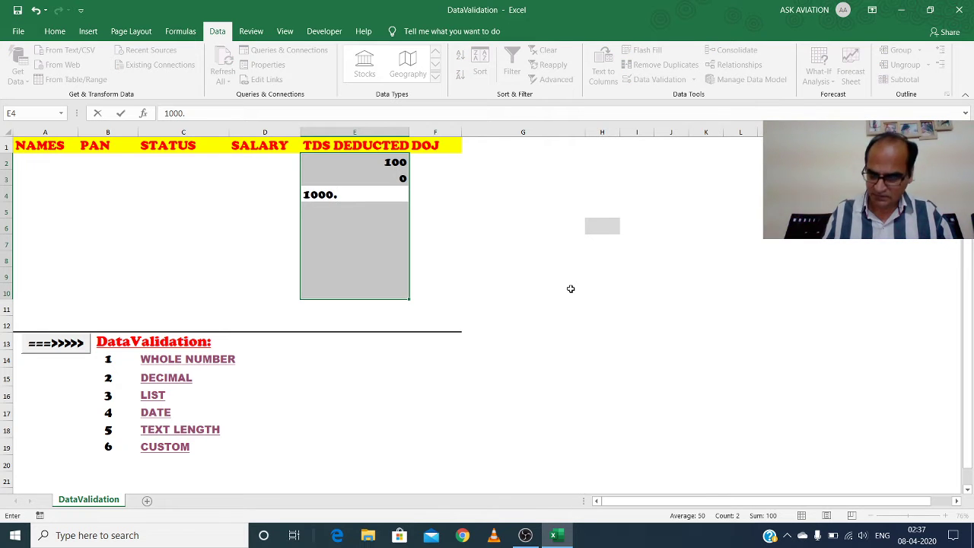
pyautogui.write('45')
pyautogui.press('Return')
pyautogui.press('Return')
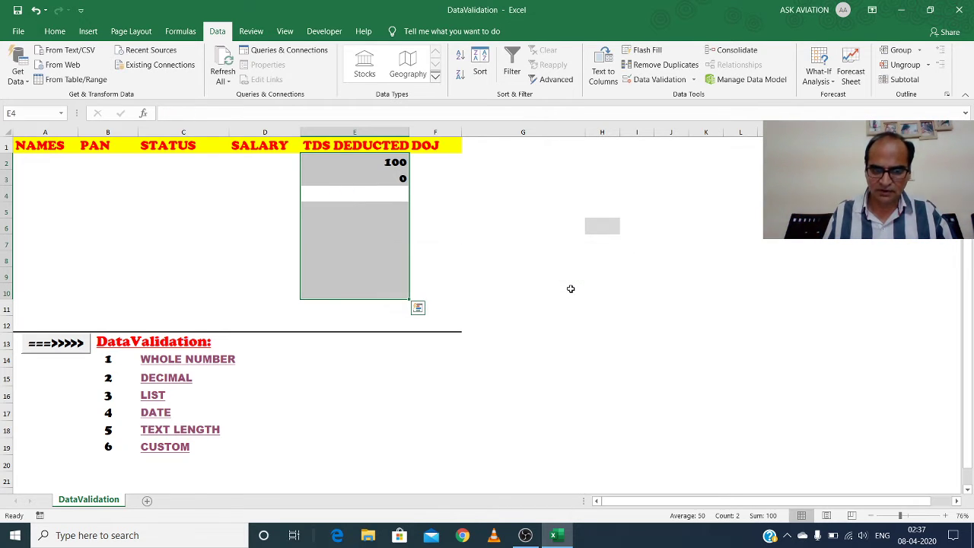
pyautogui.write('1000')
pyautogui.press('Return')
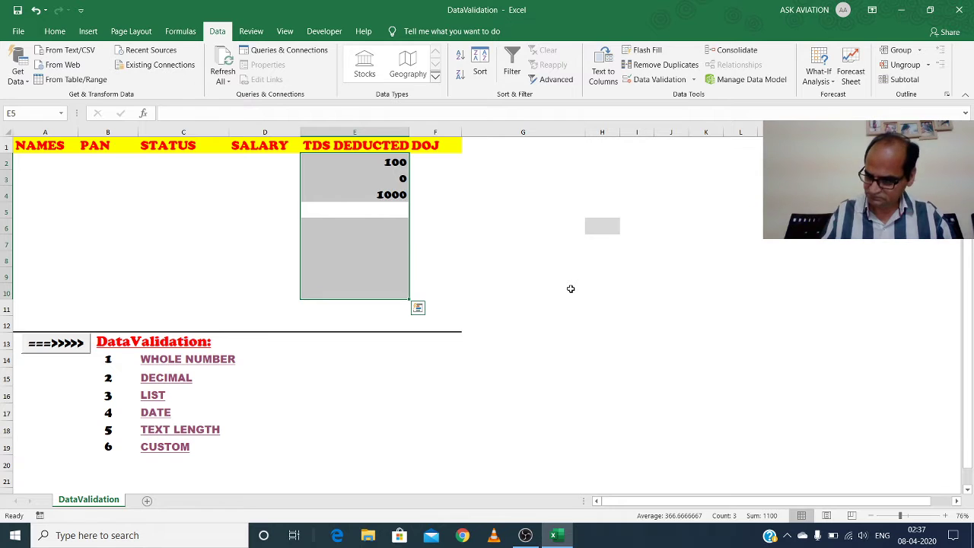
# Enter 4500 in E5 and try the negative value -4500 in E6, discarding that entry.
pyautogui.write('4500')
pyautogui.press('Return')
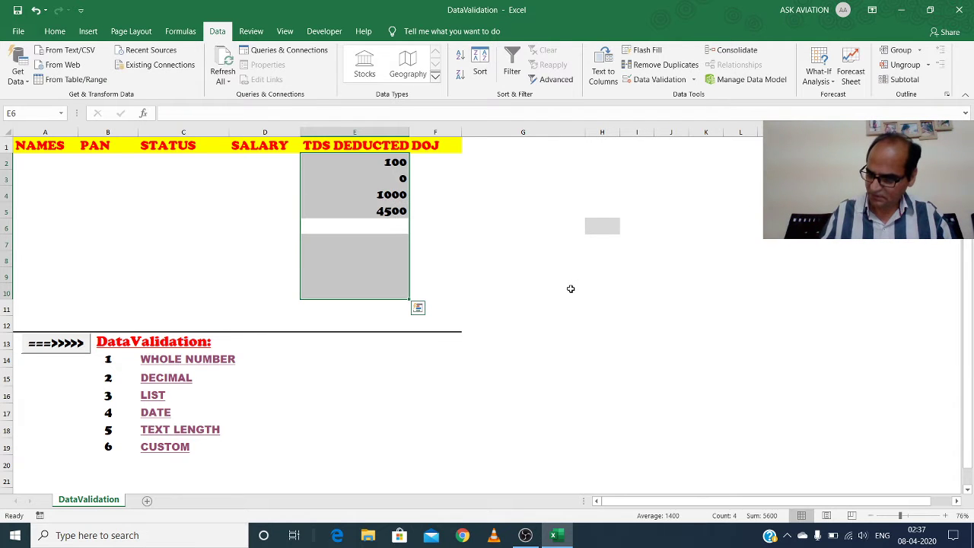
pyautogui.write('-4500')
pyautogui.press('Return')
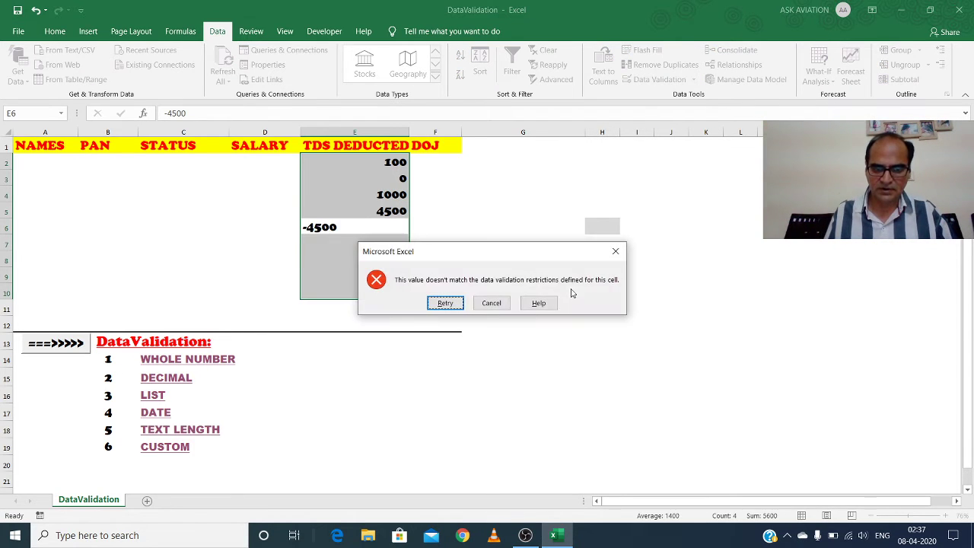
pyautogui.press('Escape')
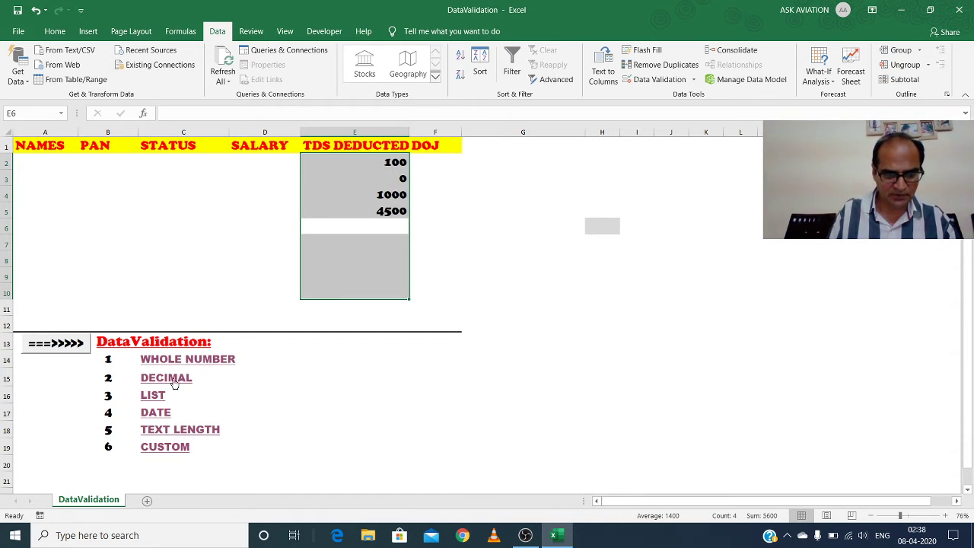
# Set the validation of SALARY cells D2:D10 to allow decimals with the greater than or equal to condition.
pyautogui.click(168, 382)
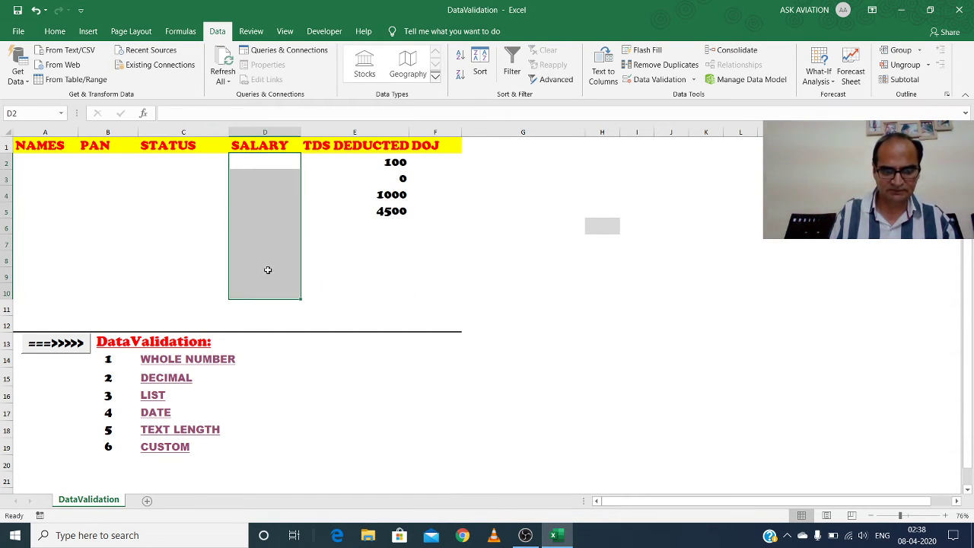
pyautogui.hotkey('alt', 'a')
pyautogui.press('v')
pyautogui.press('v')
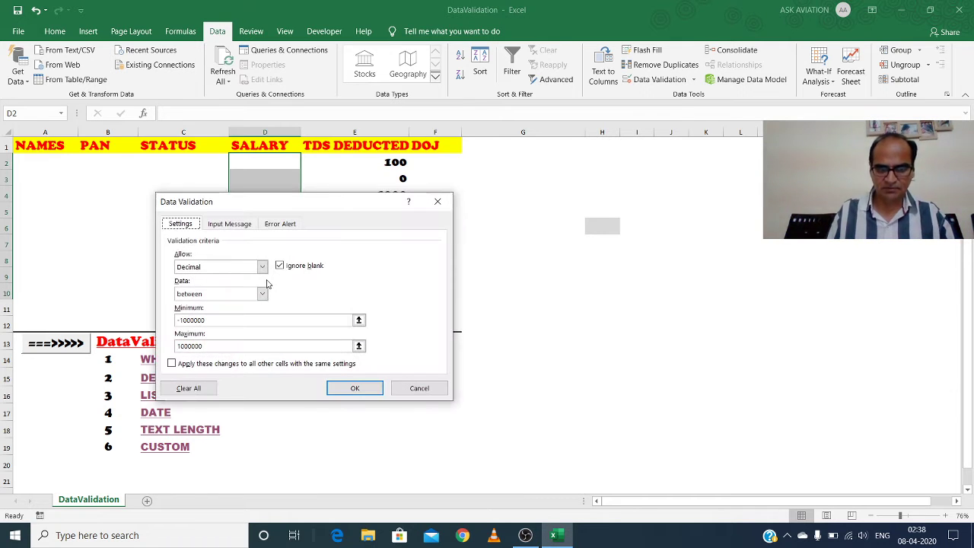
pyautogui.click(227, 267)
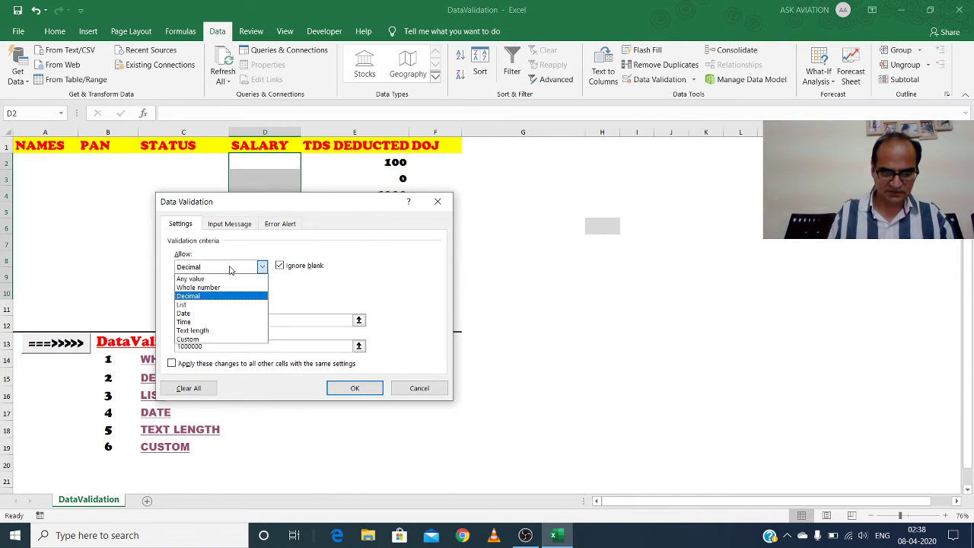
pyautogui.click(231, 270)
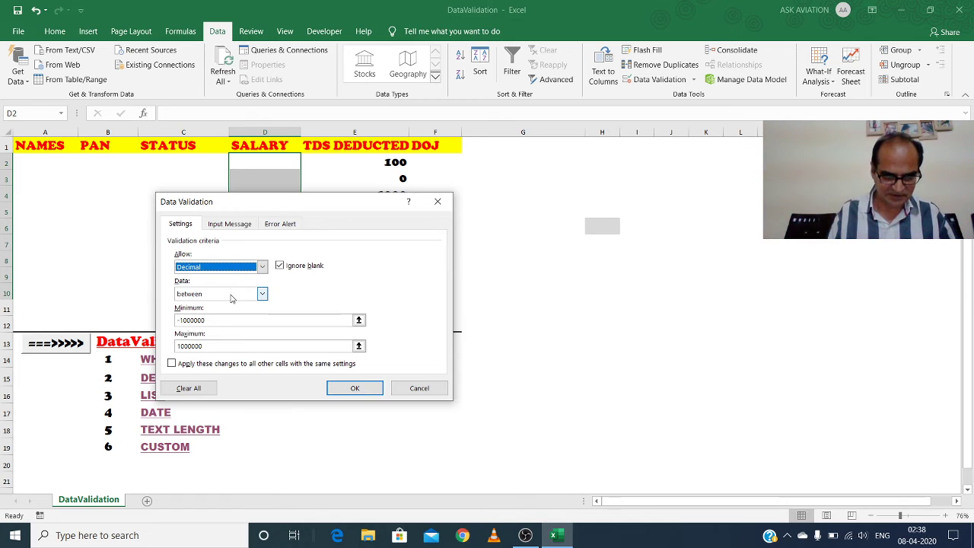
pyautogui.click(232, 296)
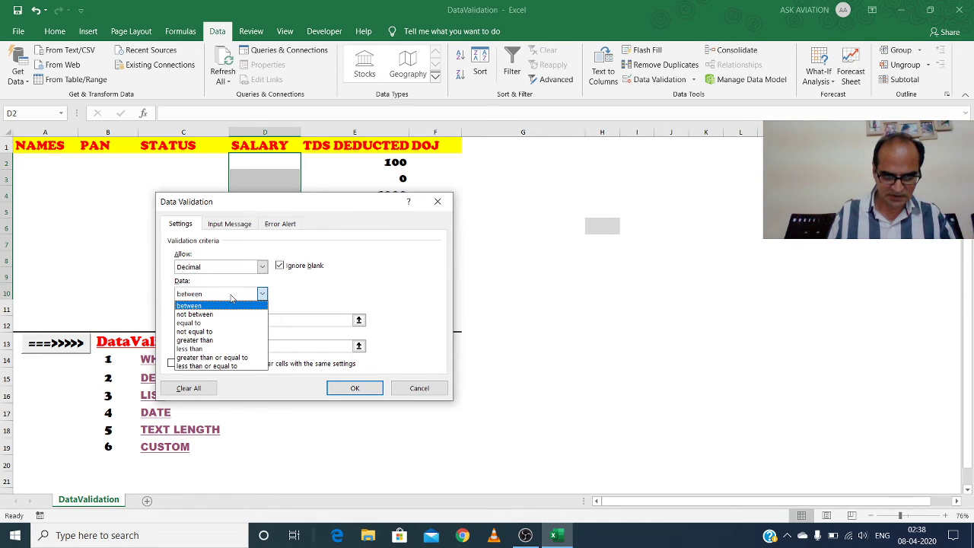
pyautogui.click(213, 357)
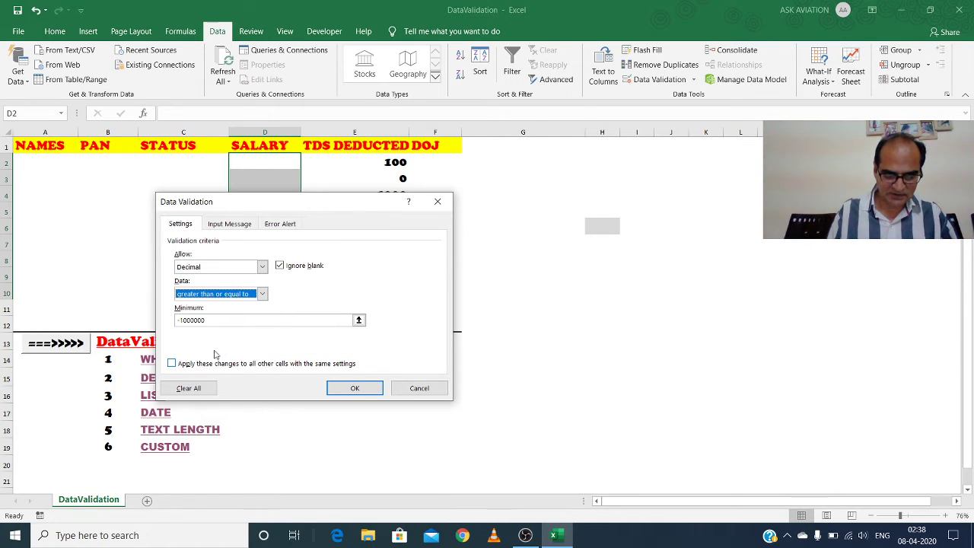
# Set the salary rule's minimum to 0 and apply the changes to all other cells with the same settings.
pyautogui.click(214, 320)
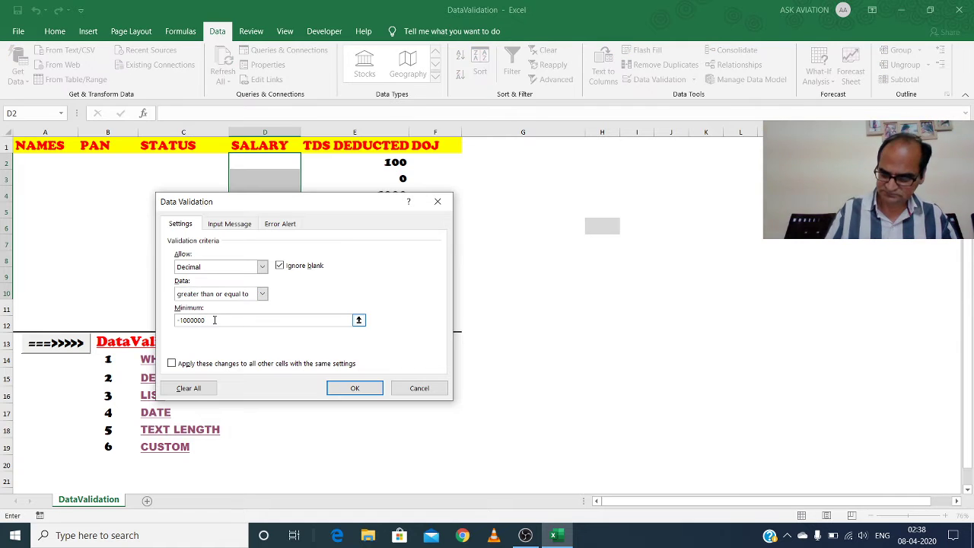
pyautogui.press('BackSpace')
pyautogui.press('BackSpace')
pyautogui.press('BackSpace')
pyautogui.press('BackSpace')
pyautogui.press('BackSpace')
pyautogui.press('BackSpace')
pyautogui.press('BackSpace')
pyautogui.press('BackSpace')
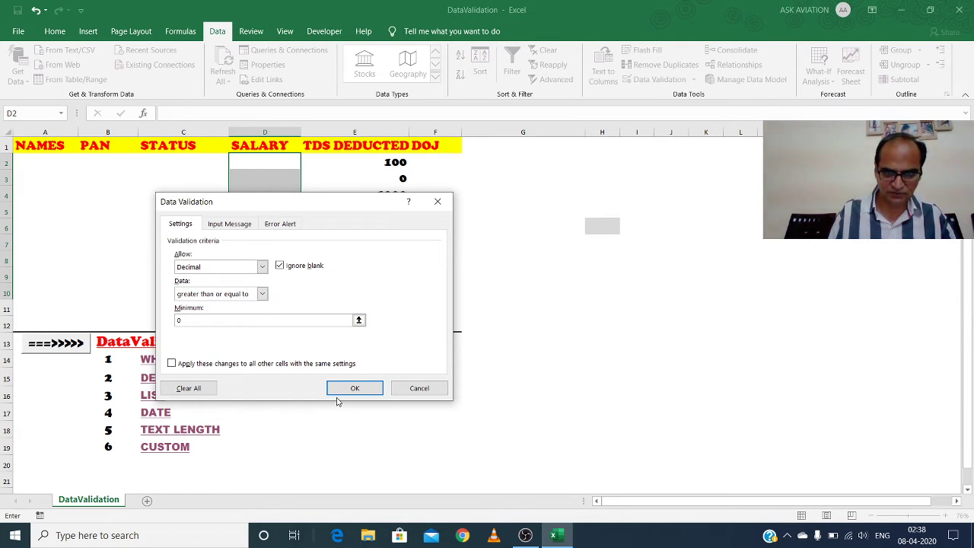
pyautogui.click(297, 366)
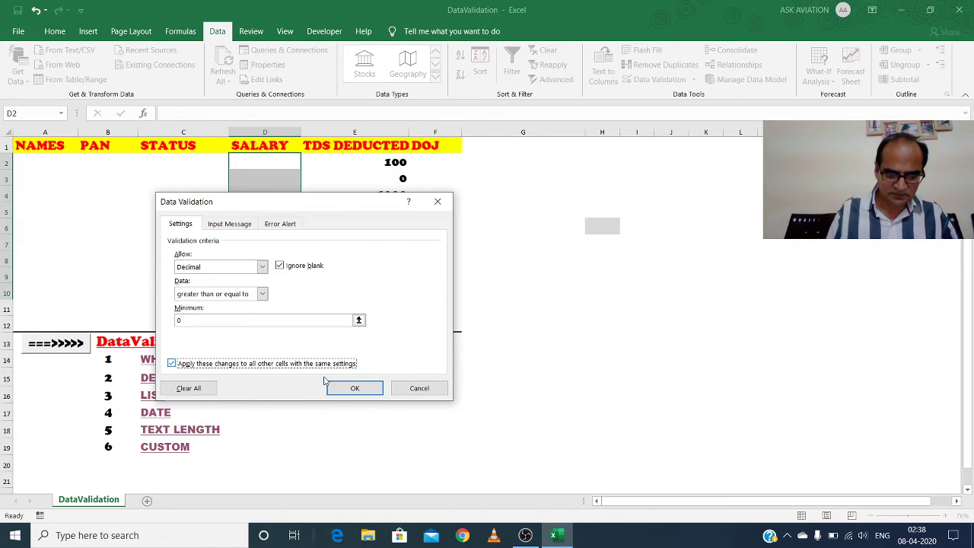
pyautogui.click(354, 388)
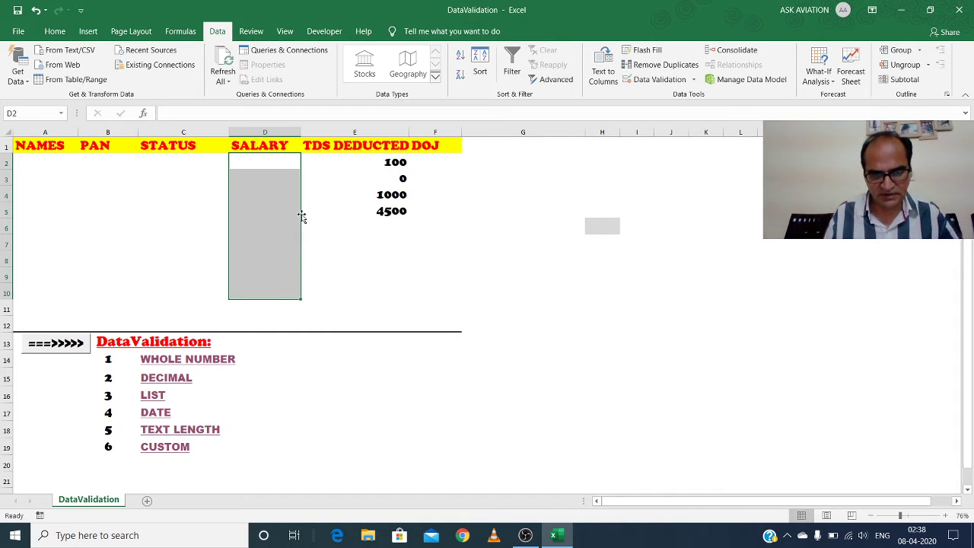
# Test the salary rule by entering 100.45 in D2 and 0 in D3.
pyautogui.write('100.45')
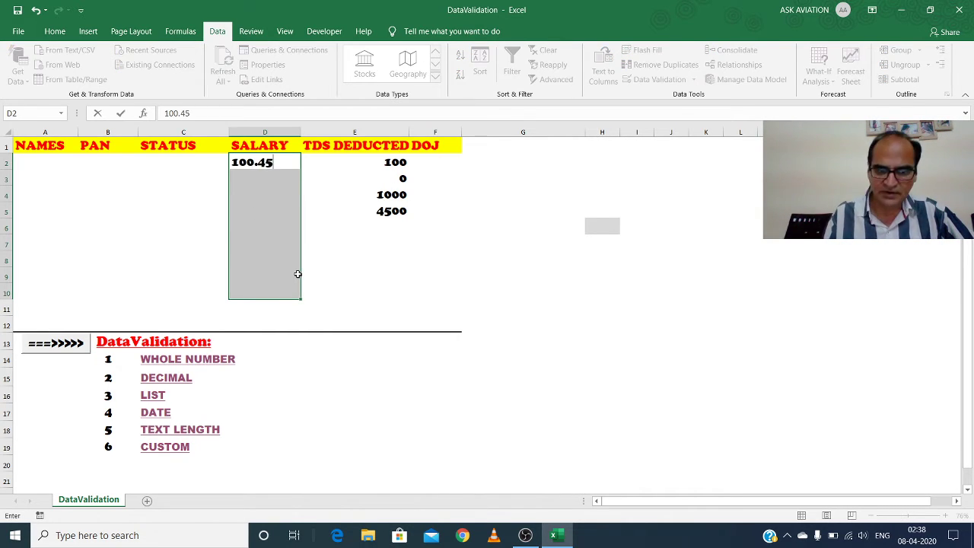
pyautogui.press('Return')
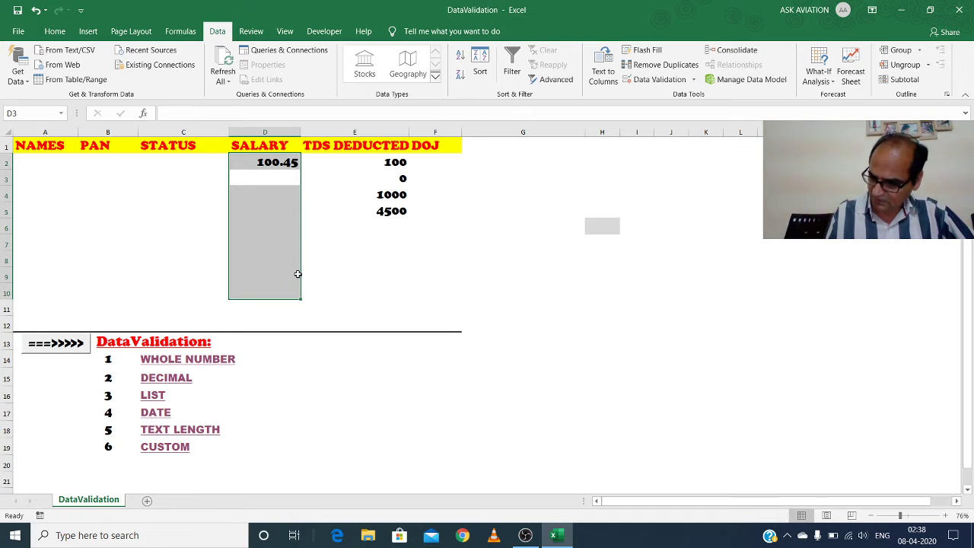
pyautogui.write('0')
pyautogui.press('Return')
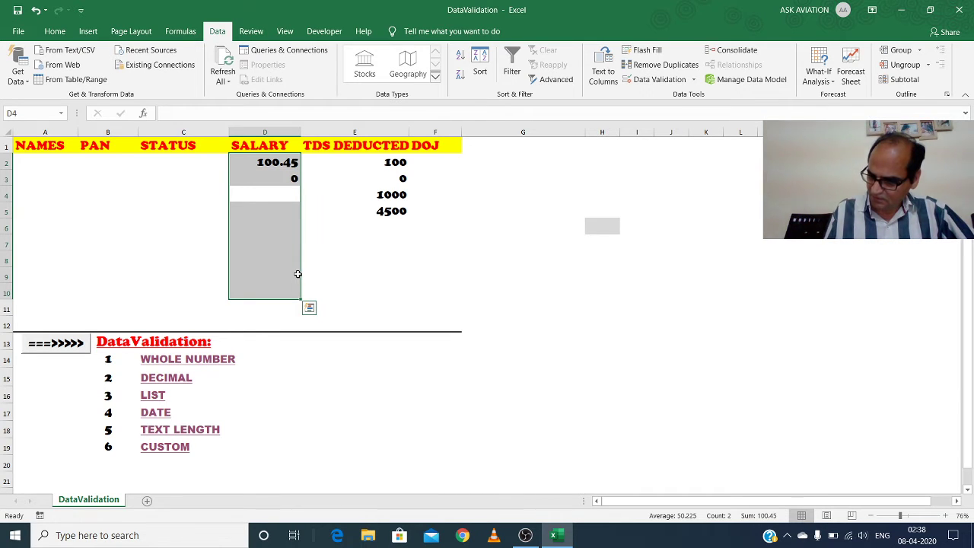
# Try the negative value -10.45 in salary cell D4 and discard that entry.
pyautogui.write('-10.')
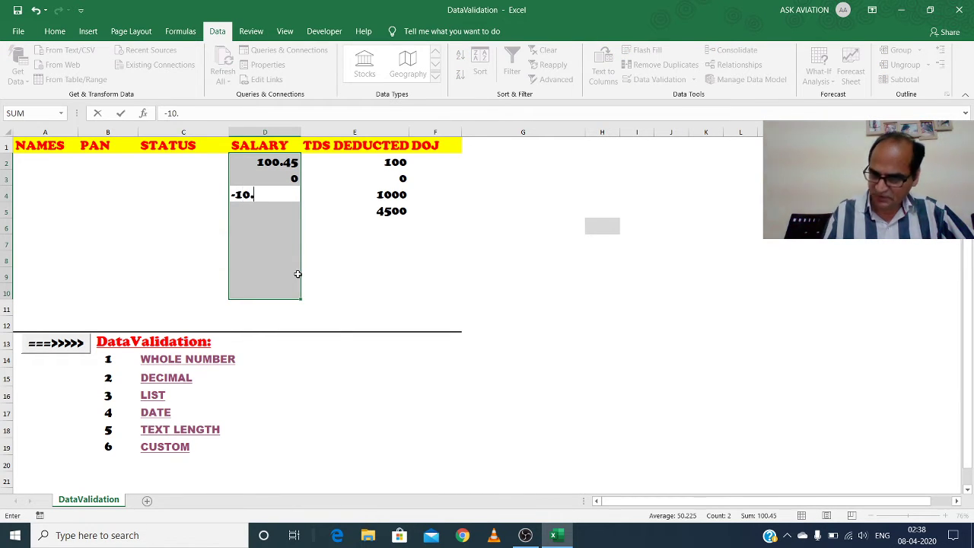
pyautogui.write('45')
pyautogui.press('Return')
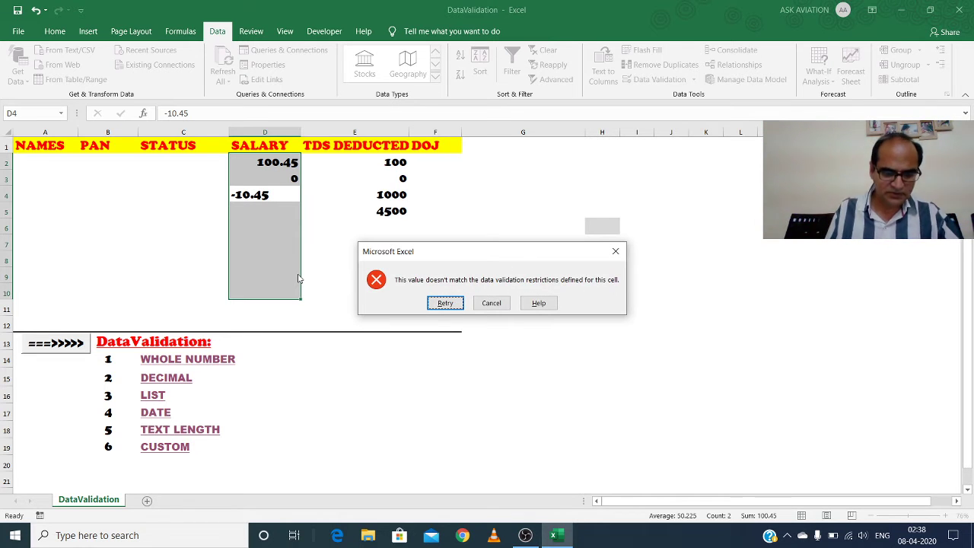
pyautogui.press('Escape')
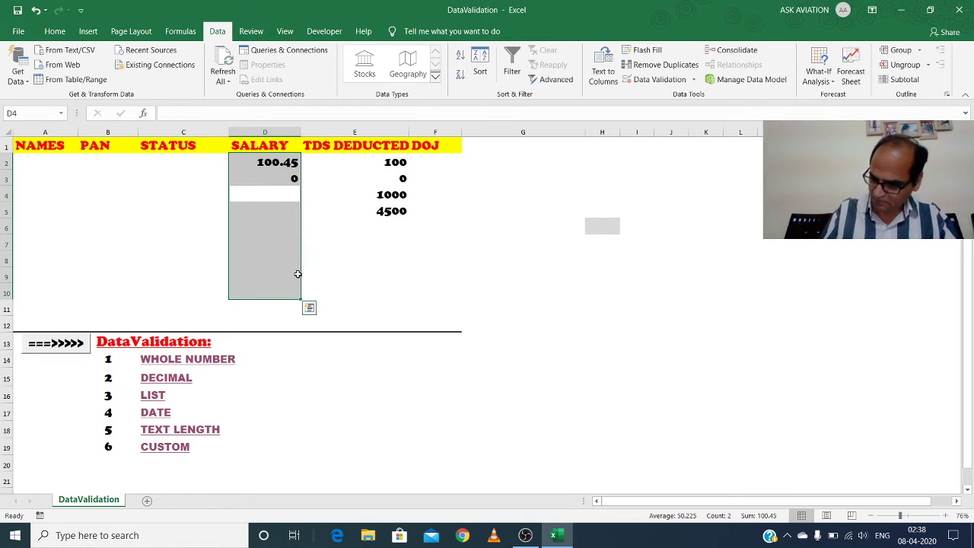
# Enter 10.45 in D4 and 10 in D5 of the SALARY column to test the decimal rule.
pyautogui.write('10.45')
pyautogui.press('Return')
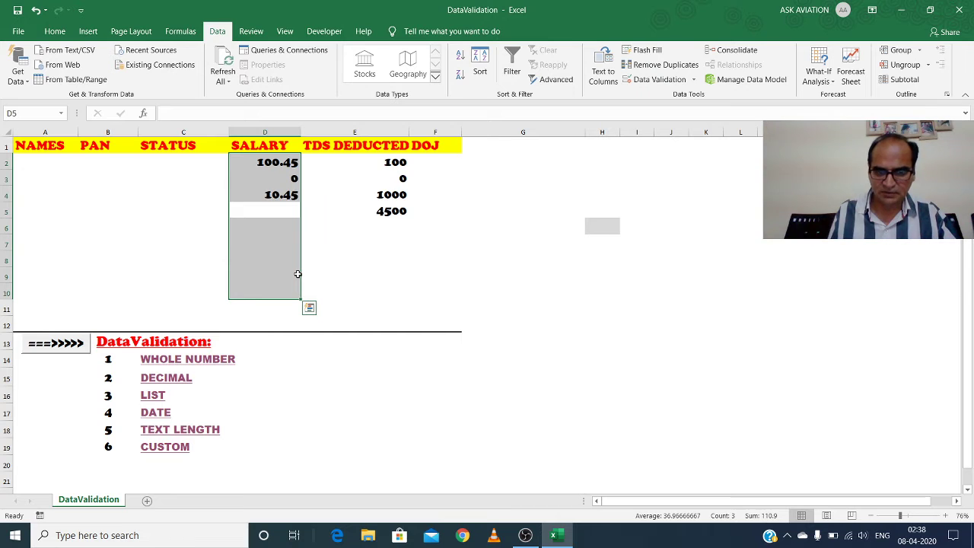
pyautogui.write('10')
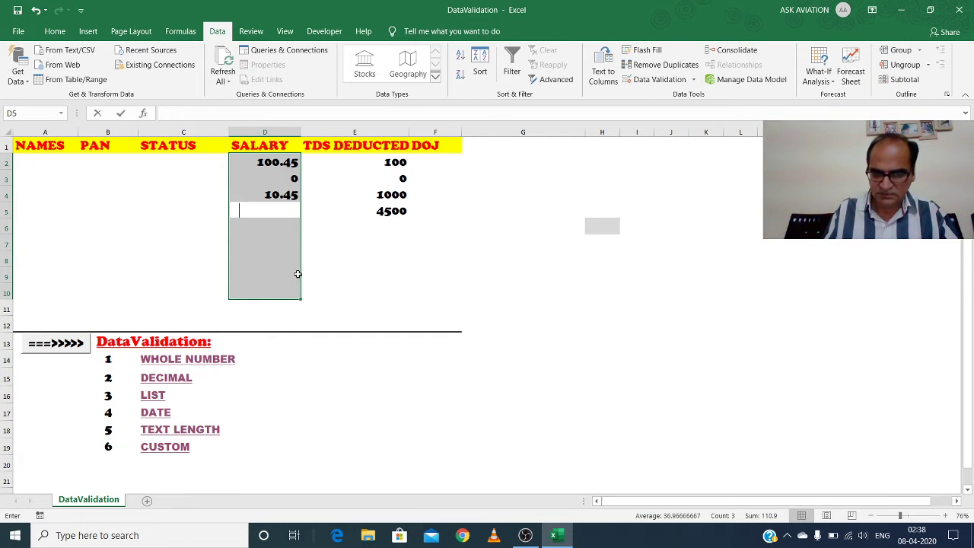
pyautogui.press('Return')
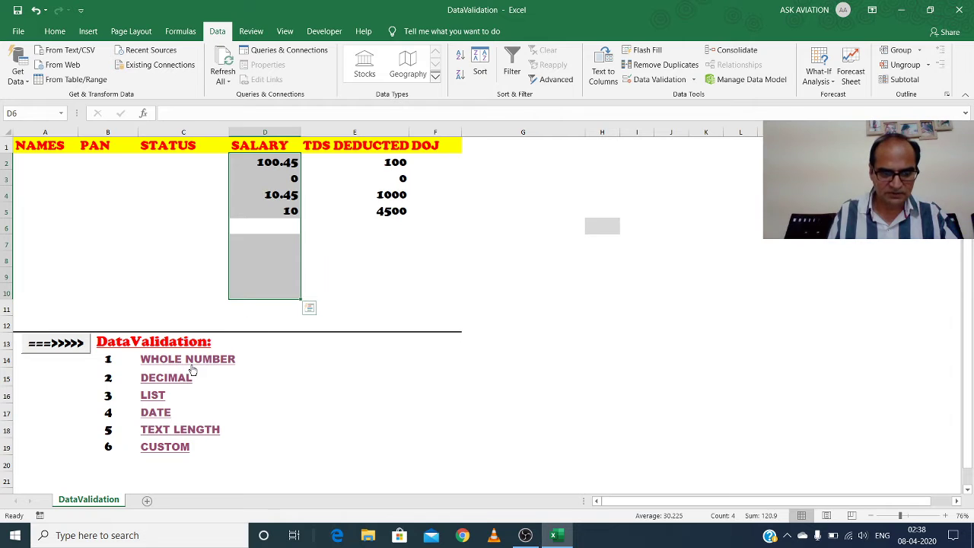
# Follow the LIST link to select STATUS cells C2:C10, and unhide the sheet named Hidden.
pyautogui.click(153, 399)
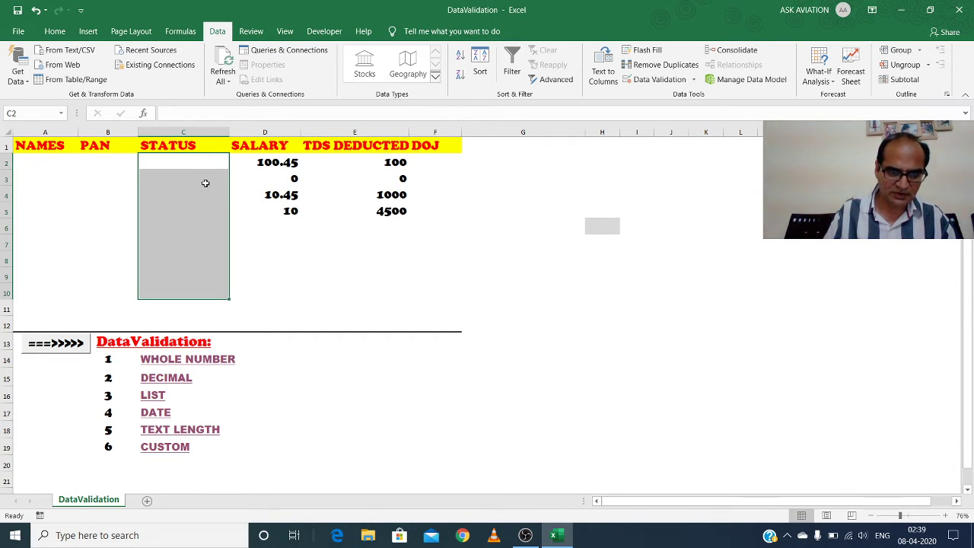
pyautogui.rightClick(94, 503)
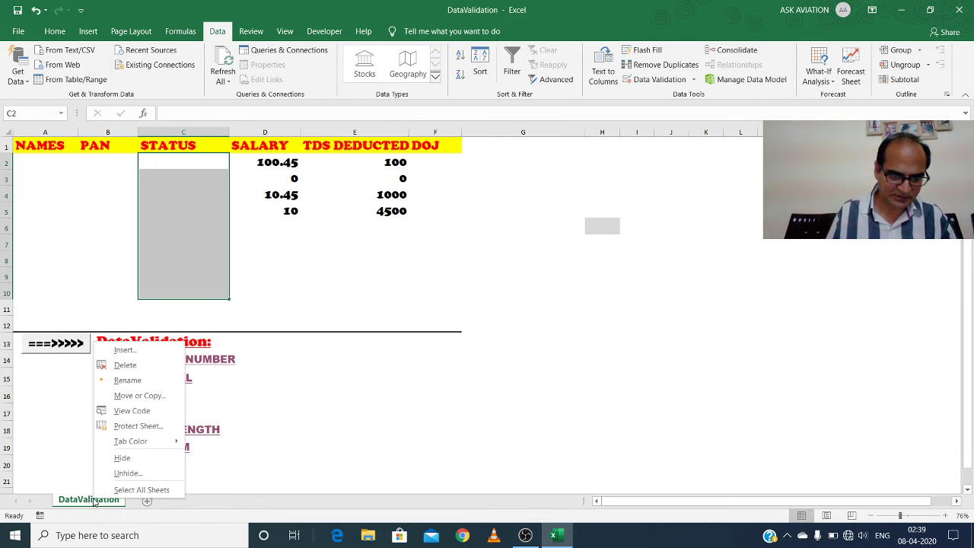
pyautogui.click(135, 473)
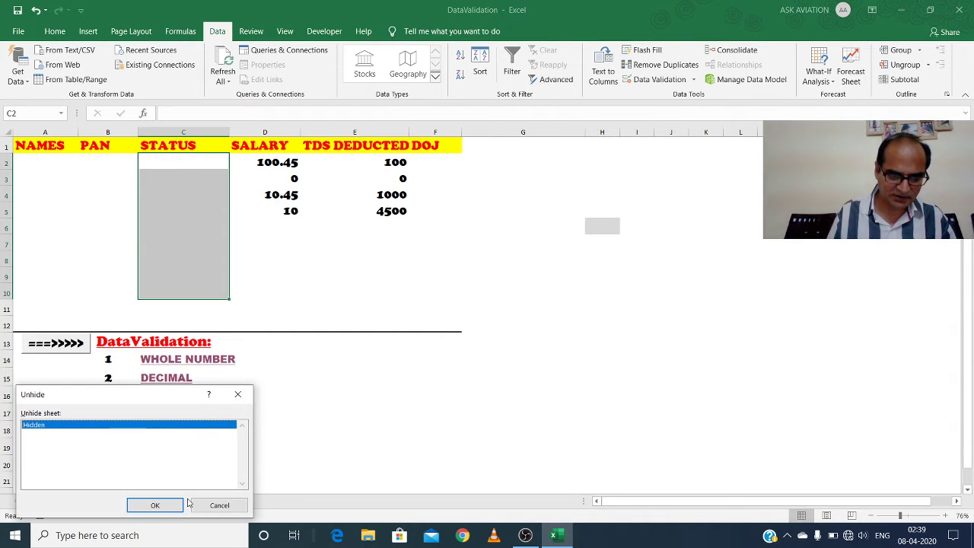
pyautogui.click(171, 509)
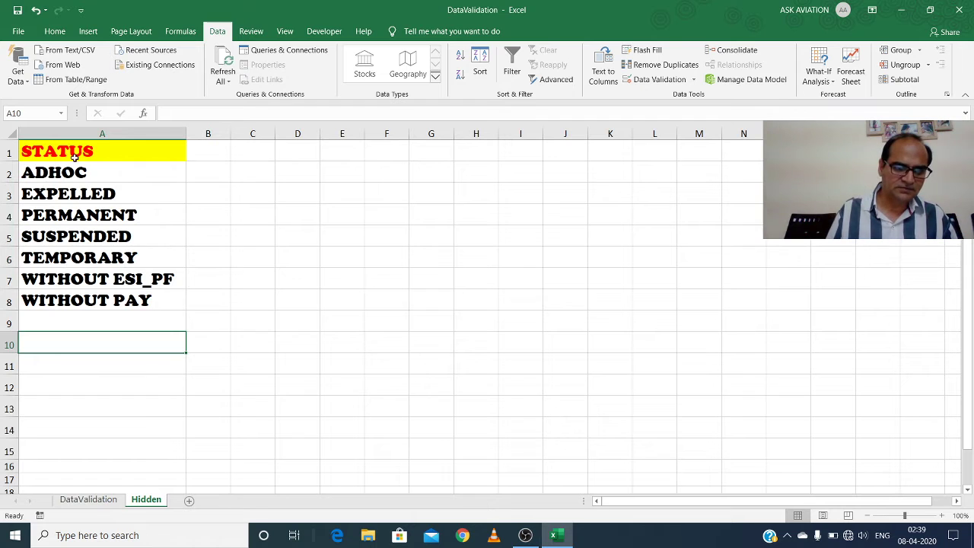
# Replace the EXPELLED entry in A3 of the status list with DISABLED.
pyautogui.click(91, 173)
pyautogui.click(98, 188)
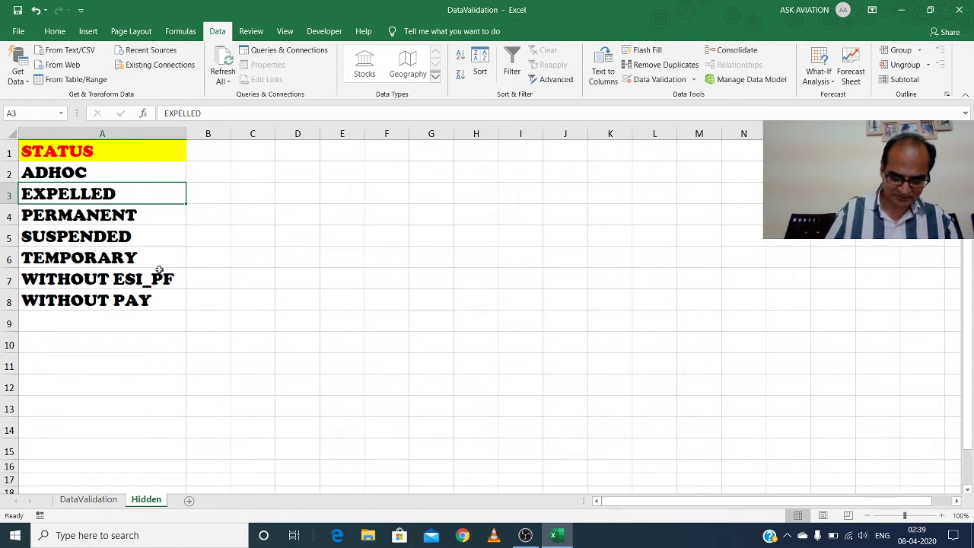
pyautogui.write('DISABLED')
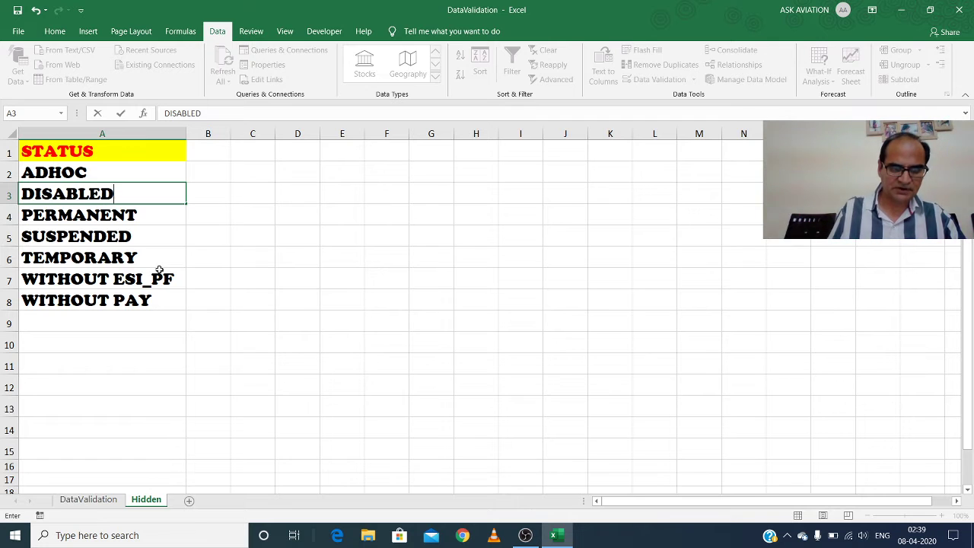
pyautogui.press('Return')
pyautogui.click(140, 195)
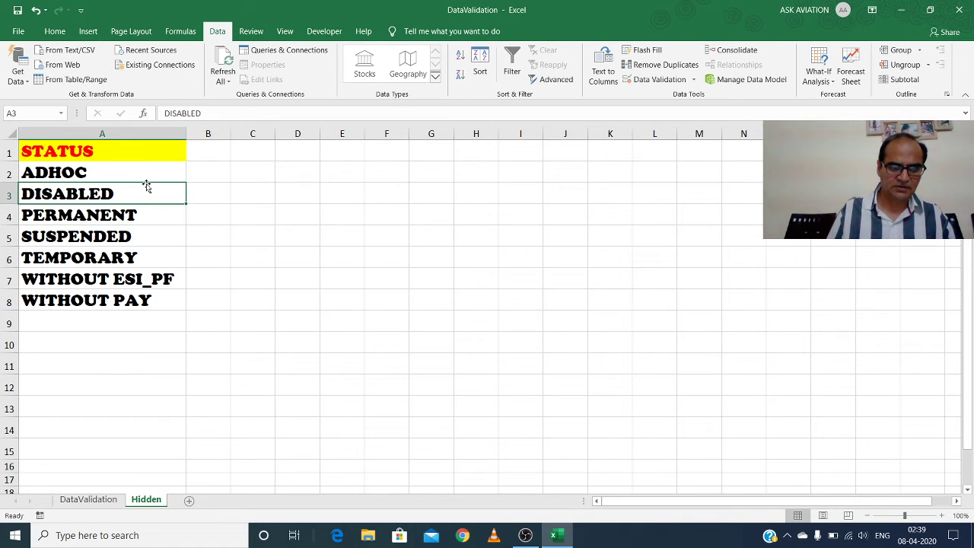
# Create a named range from the status list A1:A8 using its top row, and hide the Hidden sheet again.
pyautogui.moveTo(145, 150); pyautogui.dragTo(139, 301)
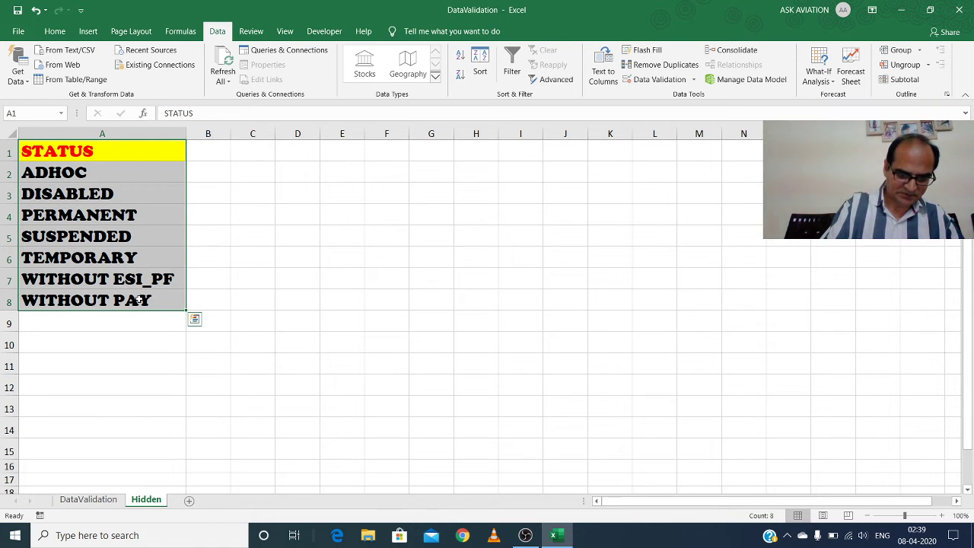
pyautogui.hotkey('ctrl', 'shift', 'F3')
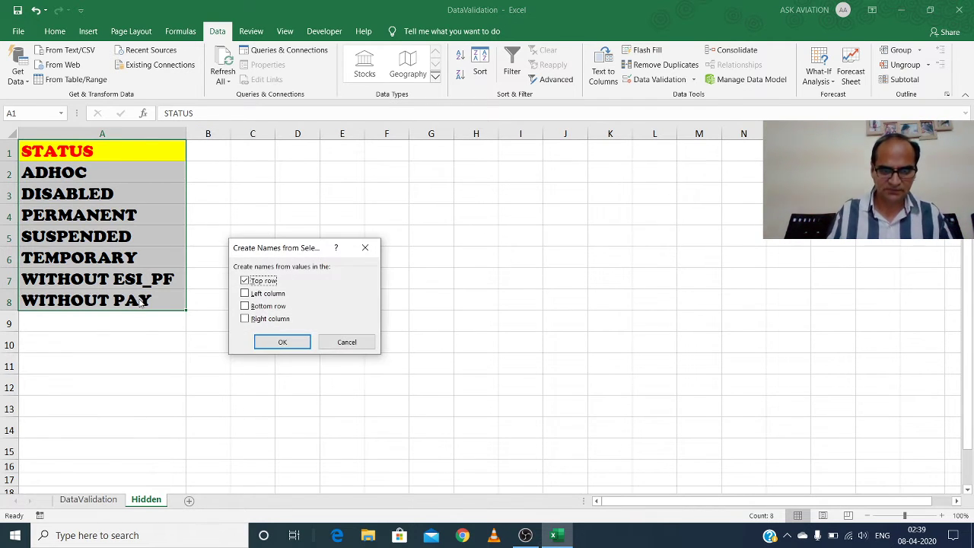
pyautogui.click(348, 342)
pyautogui.click(180, 31)
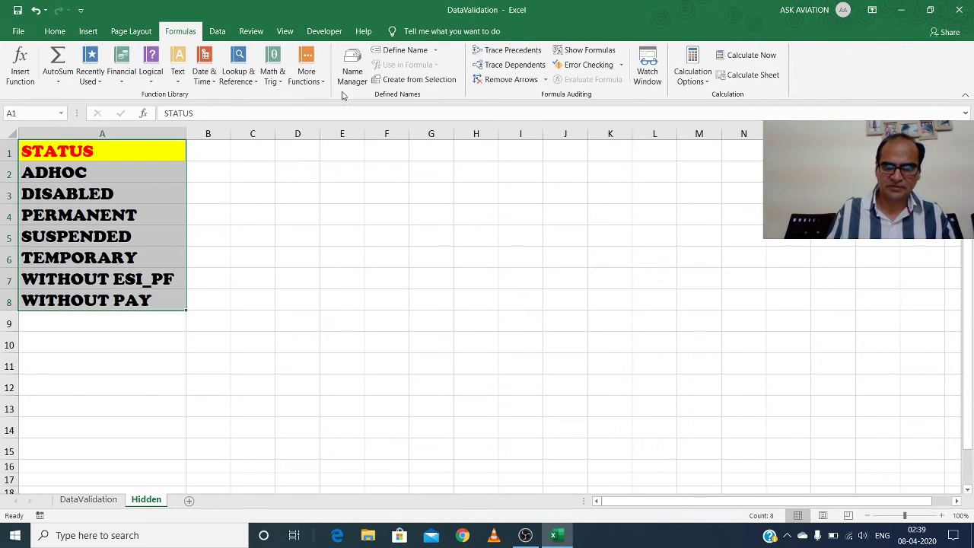
pyautogui.click(402, 80)
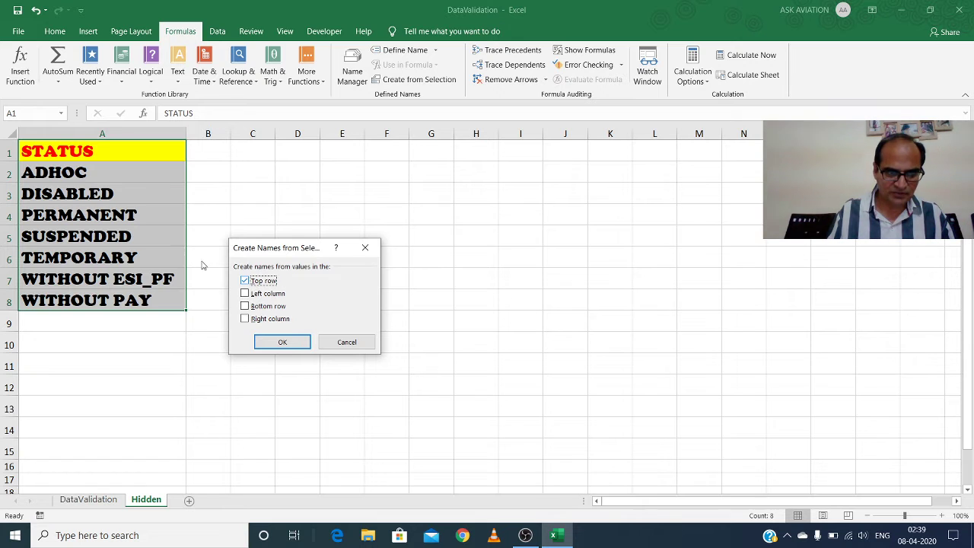
pyautogui.click(275, 340)
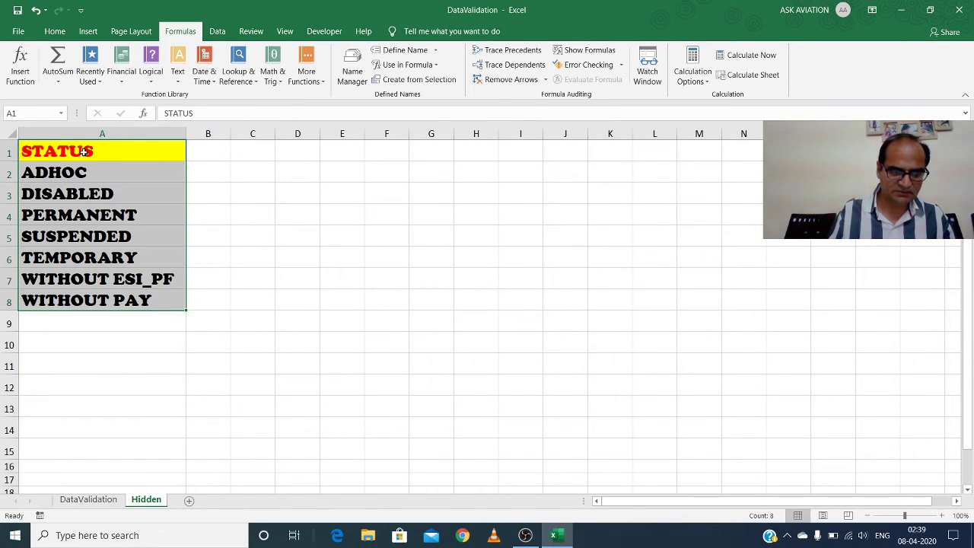
pyautogui.rightClick(150, 504)
pyautogui.click(185, 462)
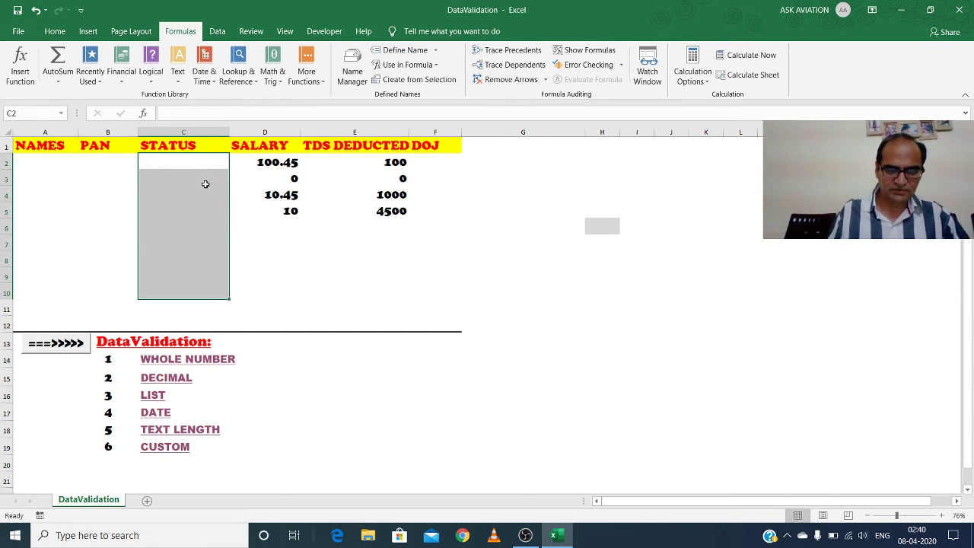
# Apply list validation to STATUS cells C2:C10 with the named range =STATUS as the source.
pyautogui.click(216, 35)
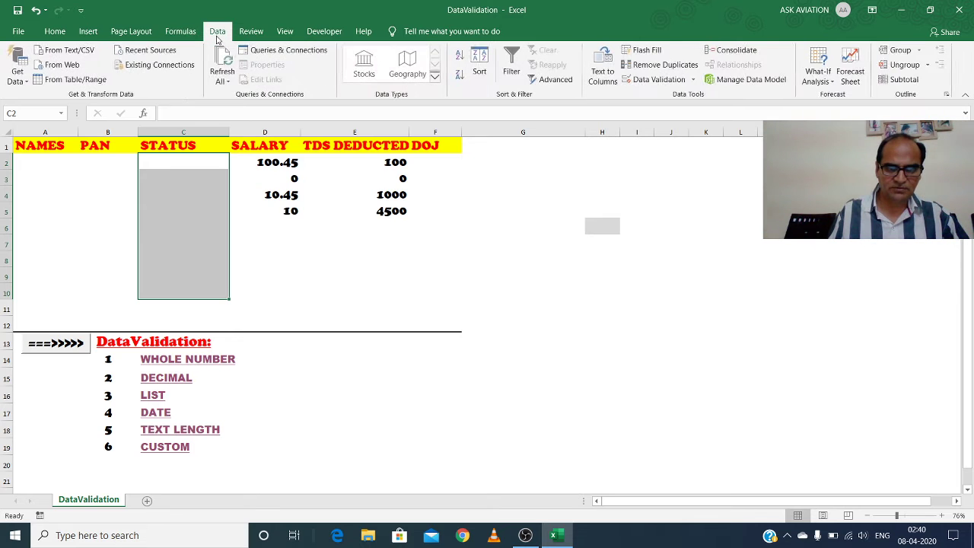
pyautogui.click(677, 81)
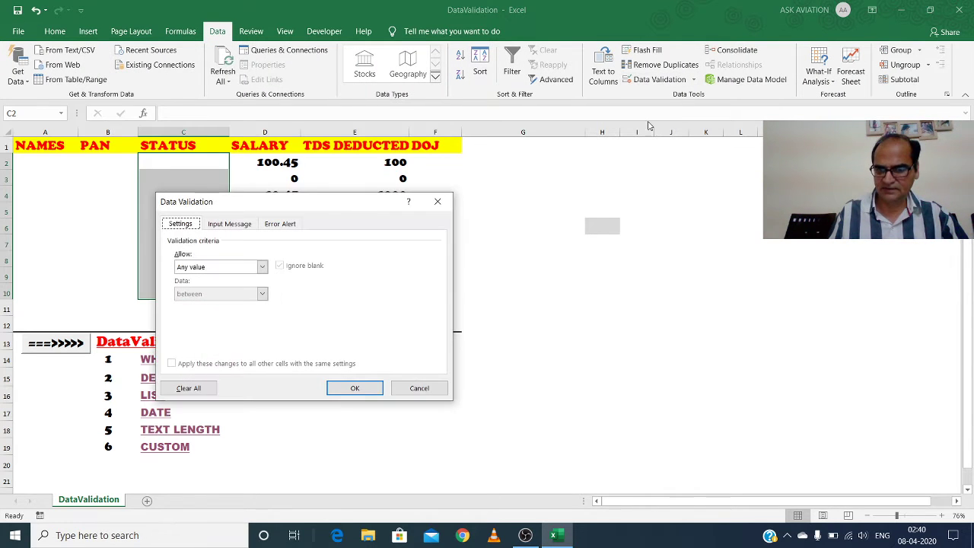
pyautogui.click(262, 266)
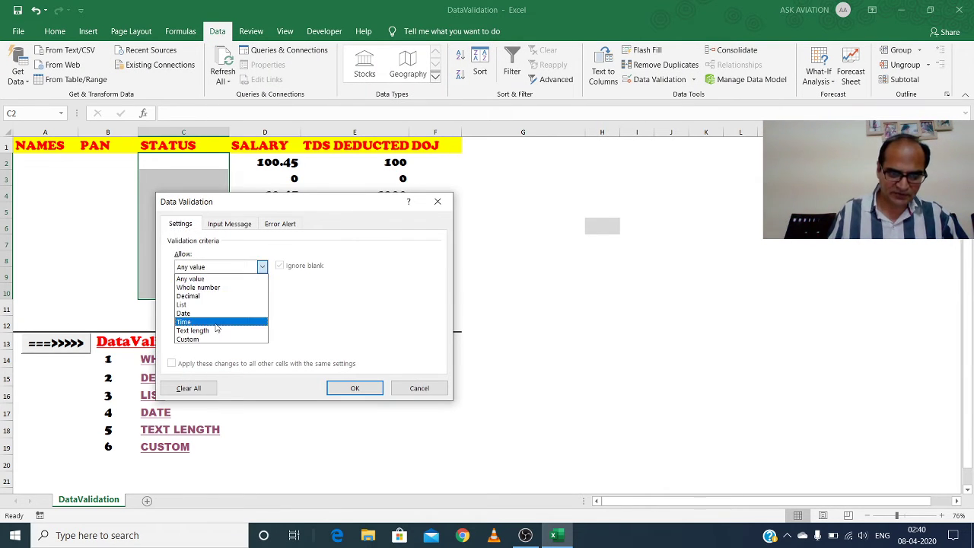
pyautogui.click(218, 305)
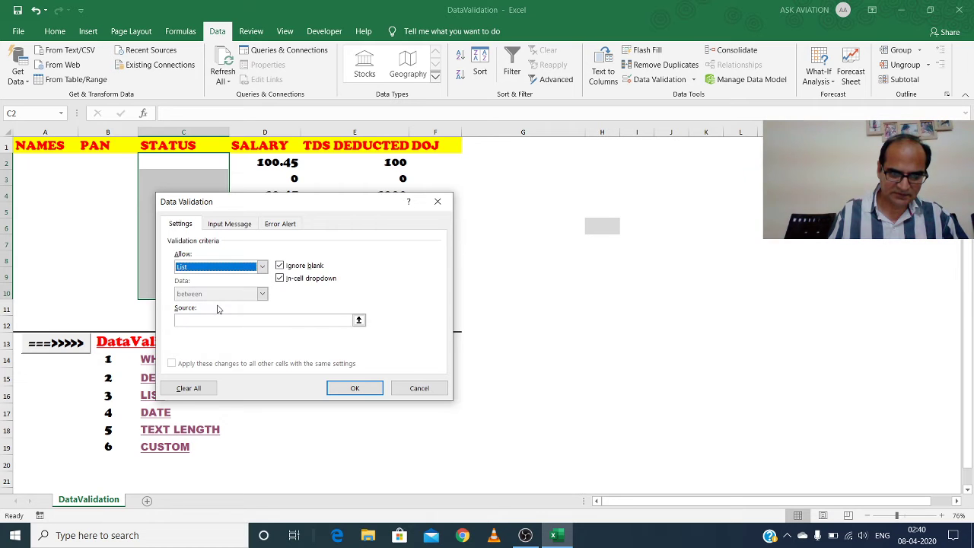
pyautogui.click(216, 321)
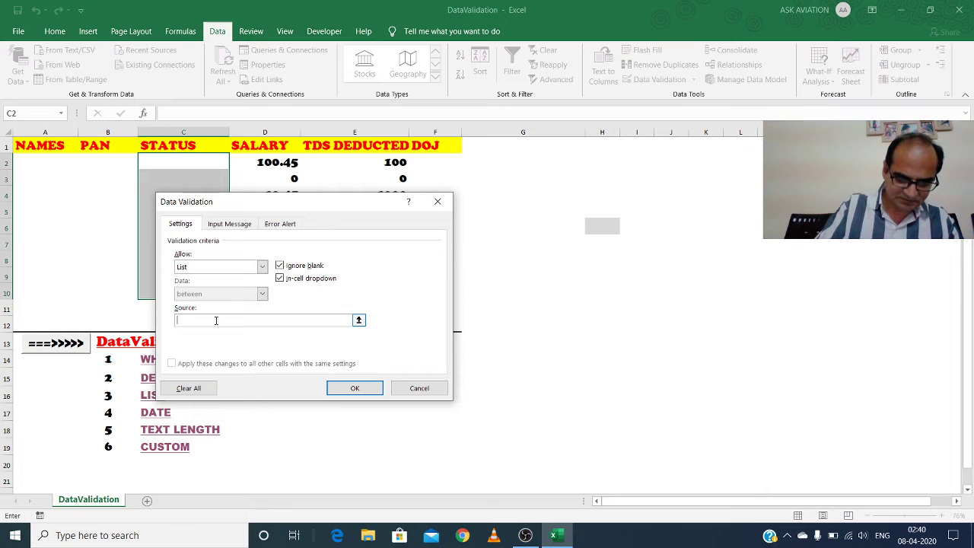
pyautogui.press('F3')
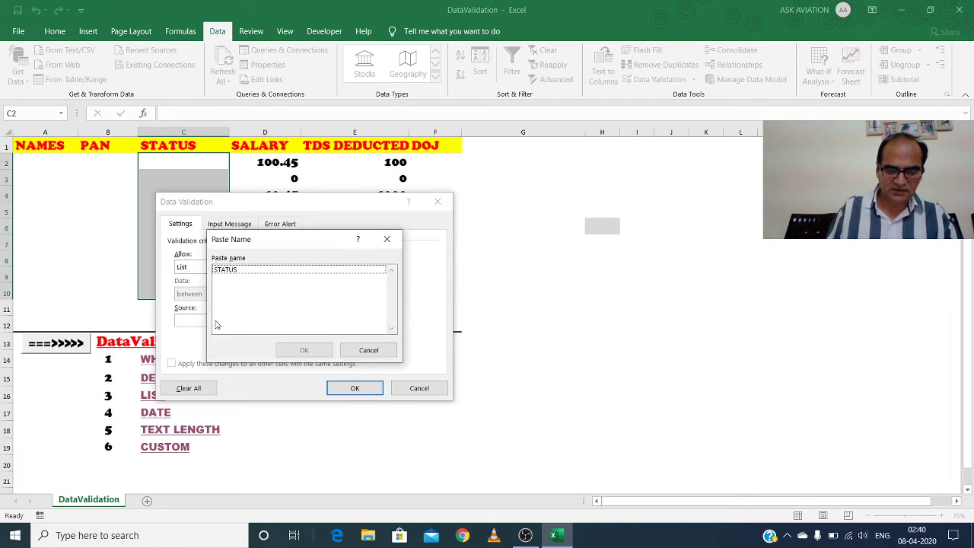
pyautogui.click(241, 275)
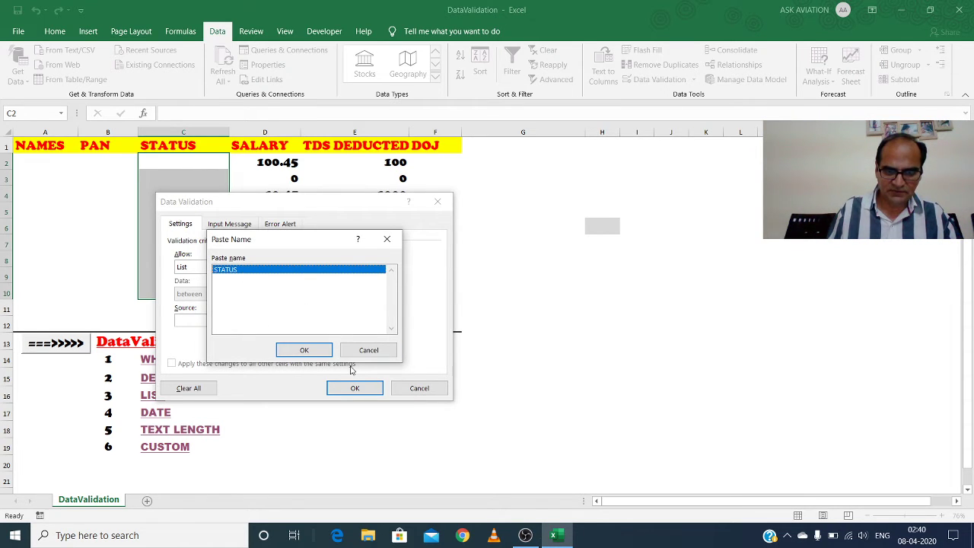
pyautogui.click(305, 349)
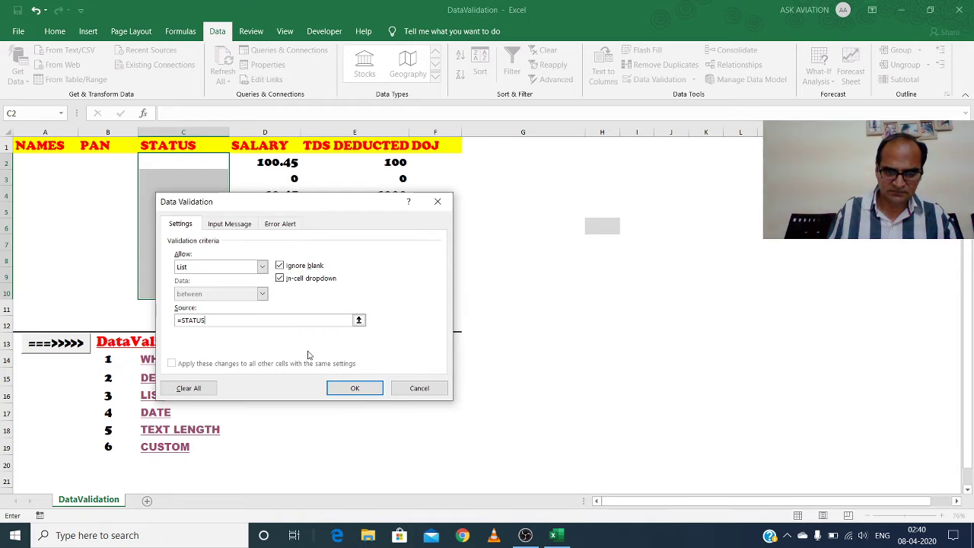
pyautogui.click(354, 389)
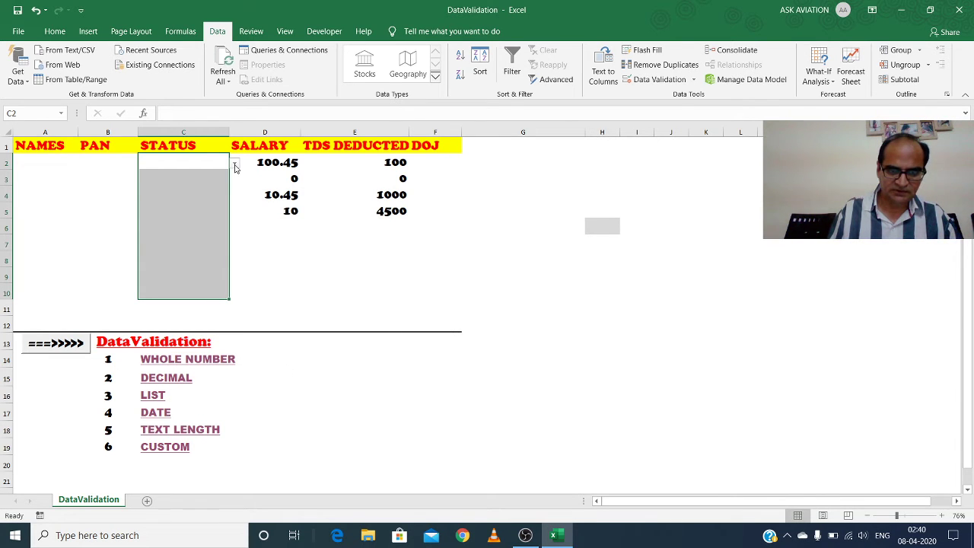
# Choose PERMANENT for C2, SUSPENDED for C3 and WITHOUT ESI_PF for C4 from the status dropdown lists.
pyautogui.click(234, 163)
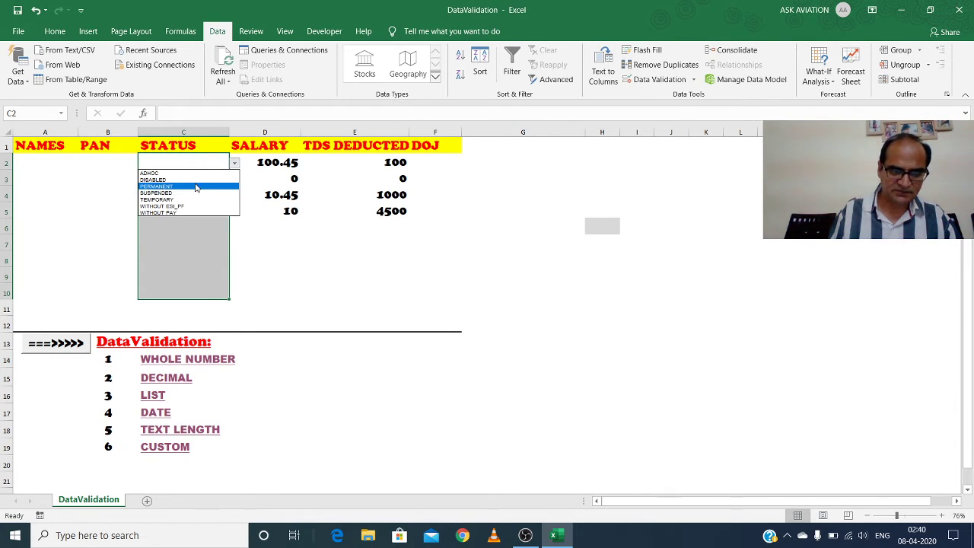
pyautogui.click(196, 187)
pyautogui.click(197, 180)
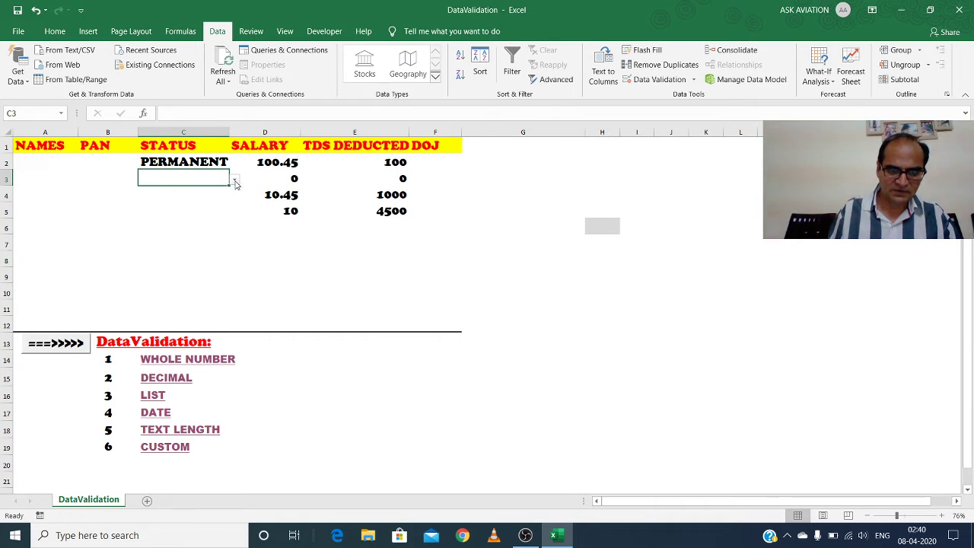
pyautogui.click(235, 179)
pyautogui.click(188, 210)
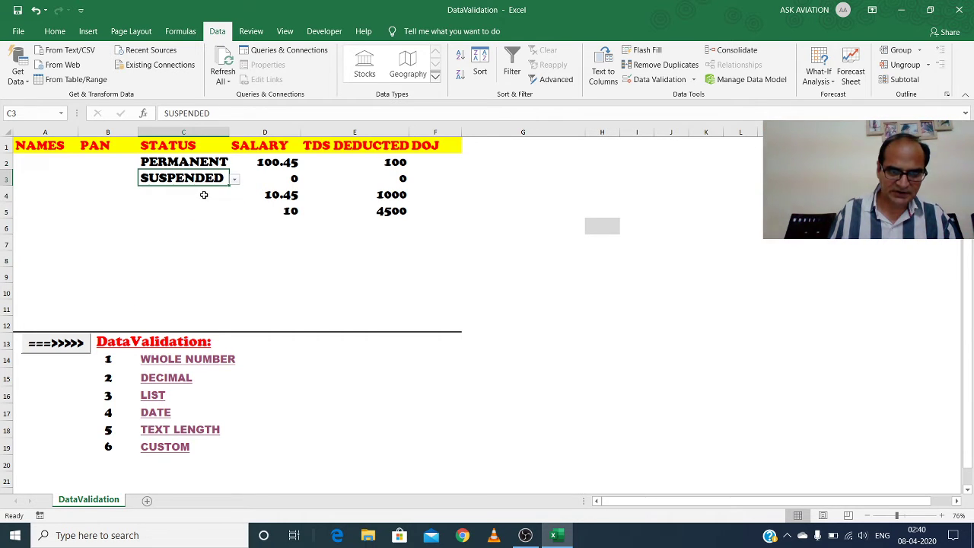
pyautogui.moveTo(207, 194); pyautogui.dragTo(234, 195)
pyautogui.click(235, 195)
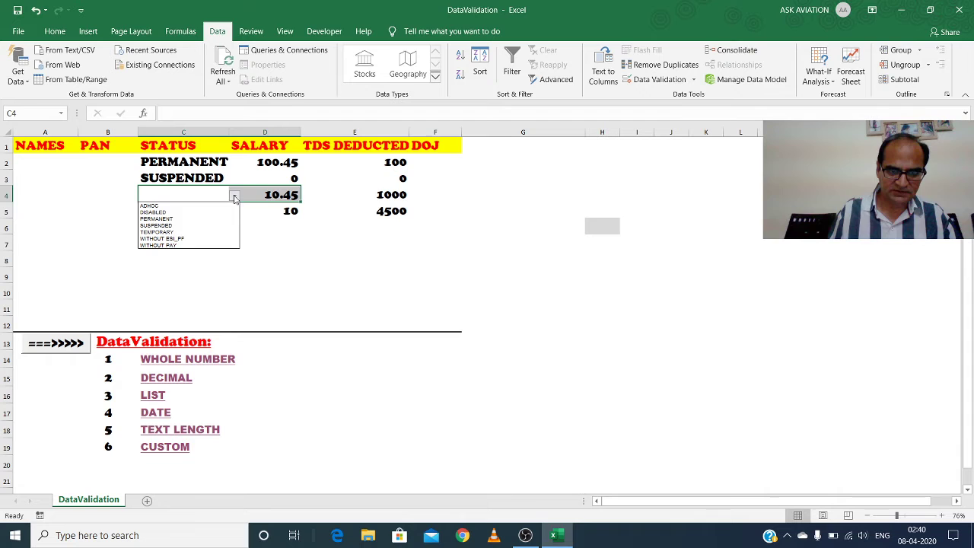
pyautogui.click(190, 234)
# Autofit the width of column C to its contents and choose WITHOUT PAY for C5.
pyautogui.click(213, 213)
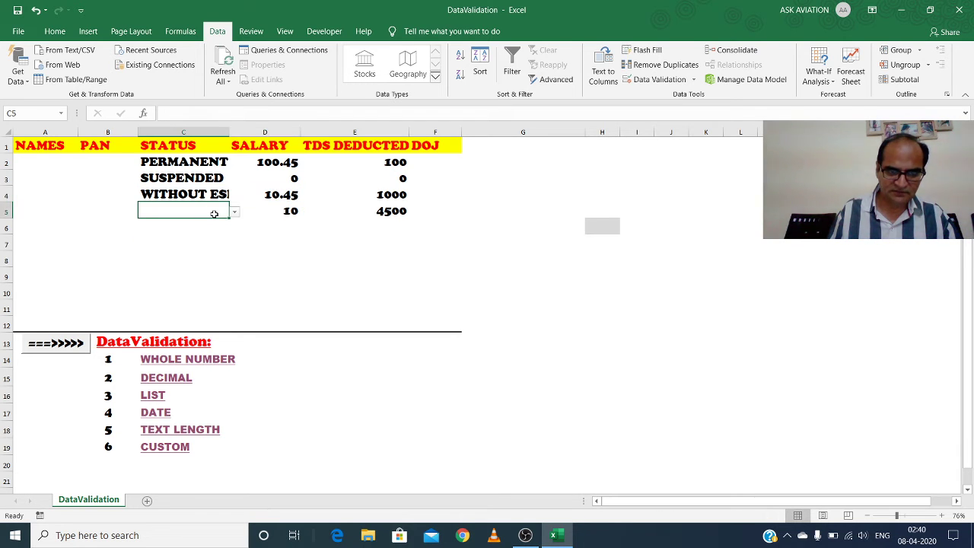
pyautogui.doubleClick(229, 132)
pyautogui.click(267, 211)
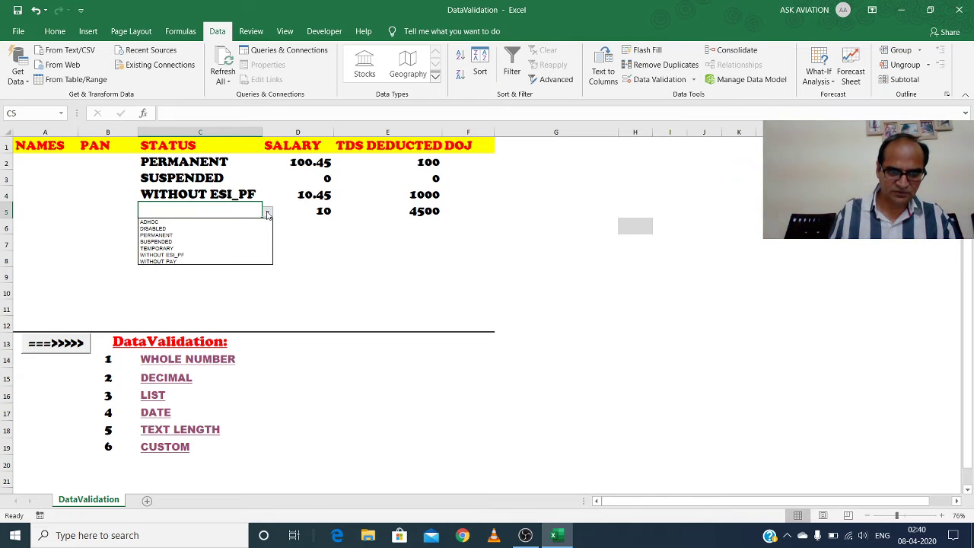
pyautogui.click(195, 262)
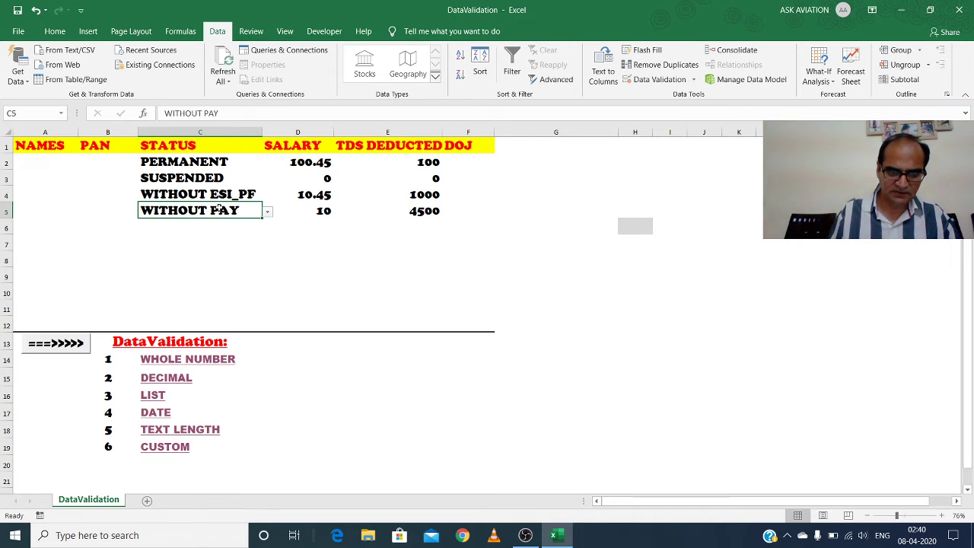
# Choose DISABLED for C6 and PERMANENT for C7 from the status dropdown lists.
pyautogui.click(220, 223)
pyautogui.click(267, 228)
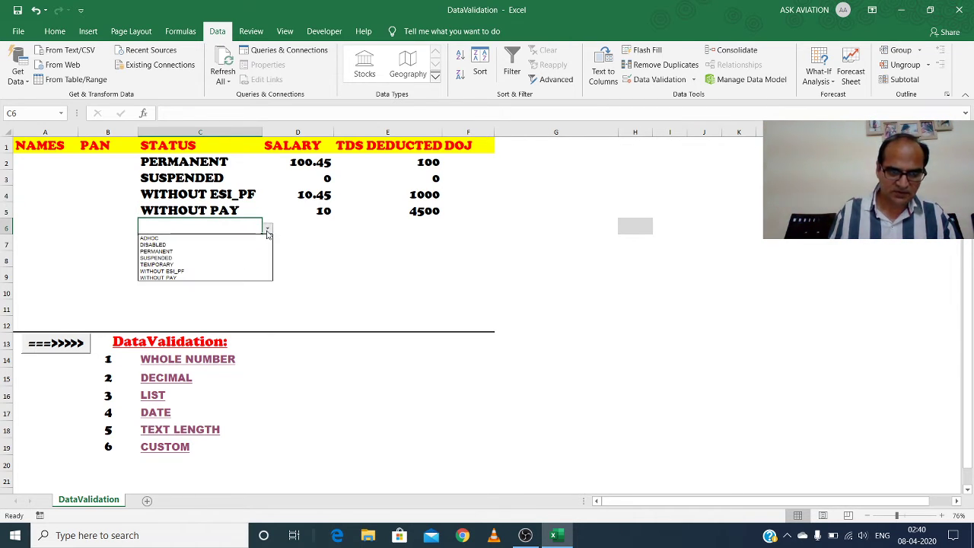
pyautogui.click(205, 244)
pyautogui.click(237, 241)
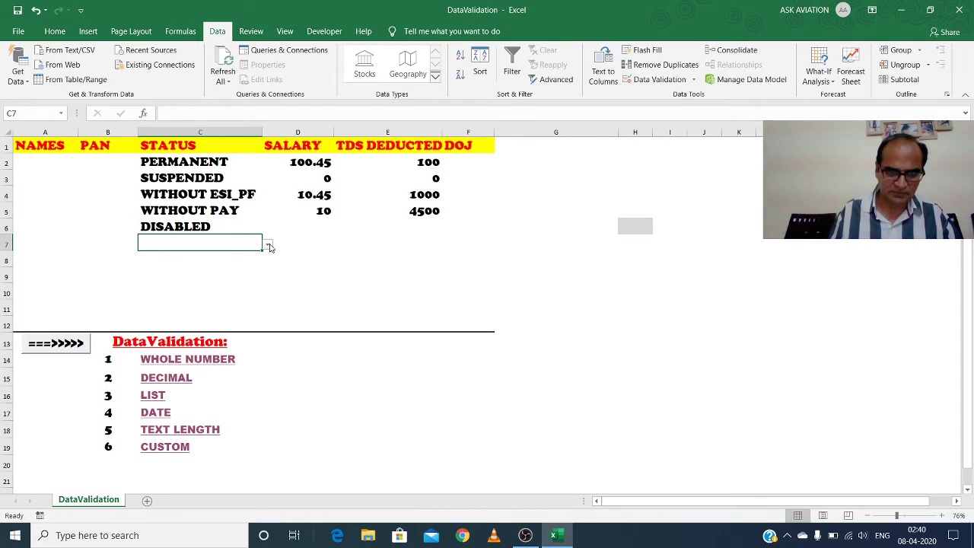
pyautogui.click(267, 244)
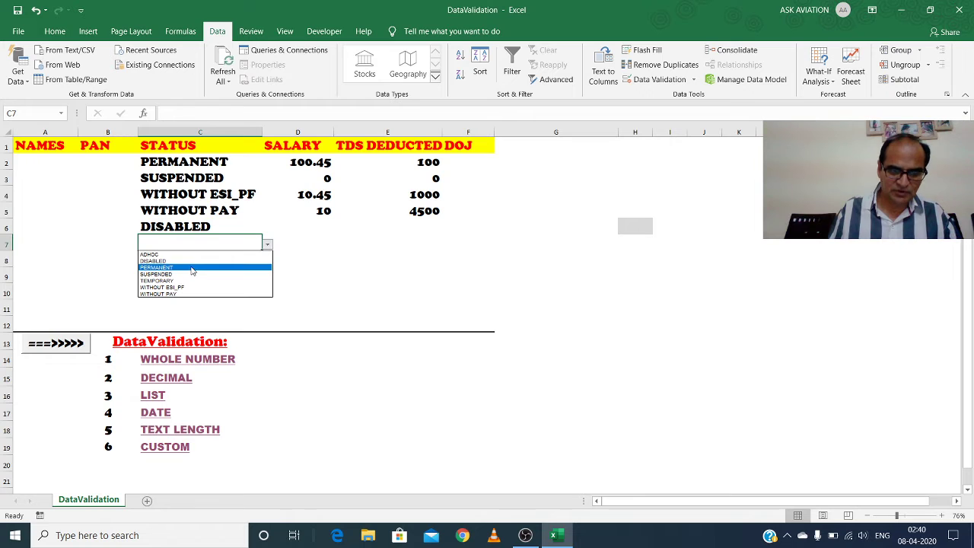
pyautogui.click(192, 269)
# Test the list validation by trying to enter FIRED in C8, and cancel the entry.
pyautogui.click(190, 262)
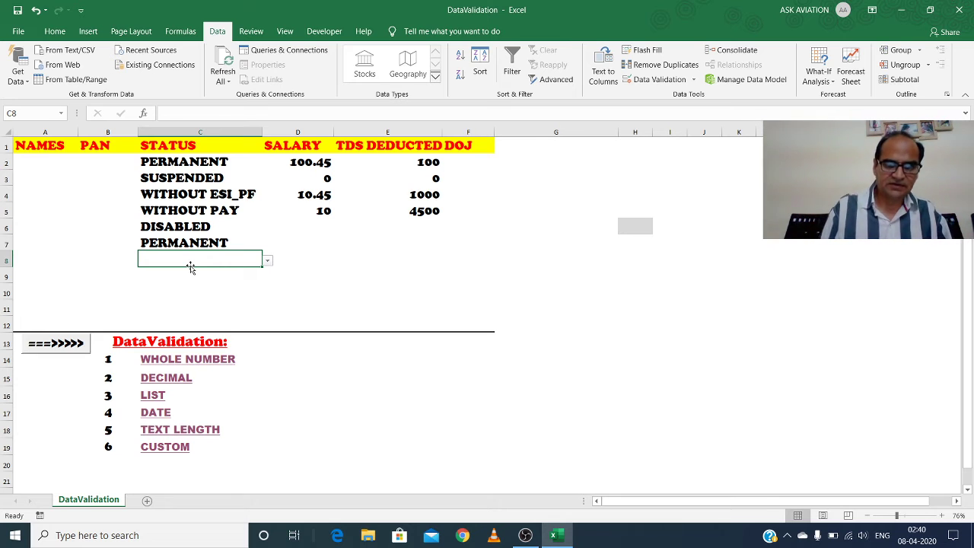
pyautogui.write('FIRED')
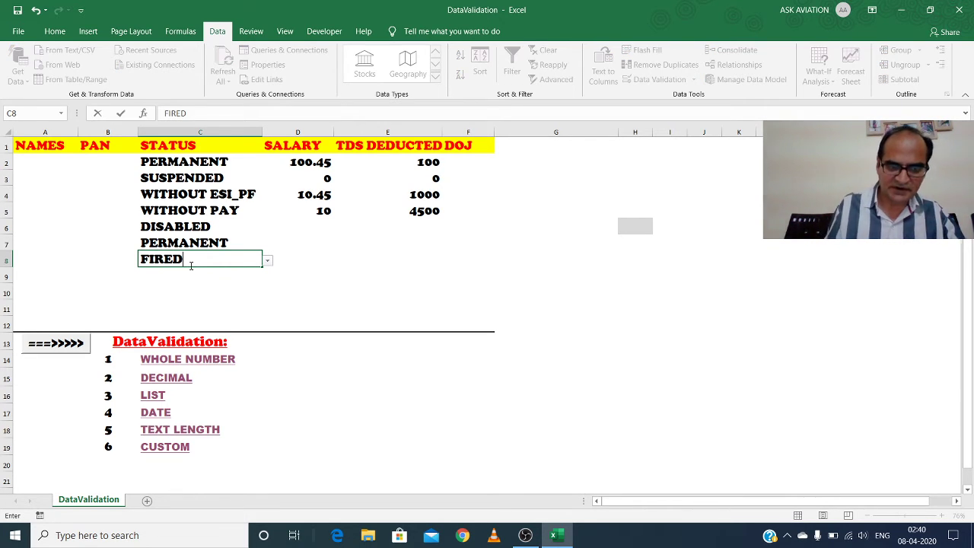
pyautogui.press('Return')
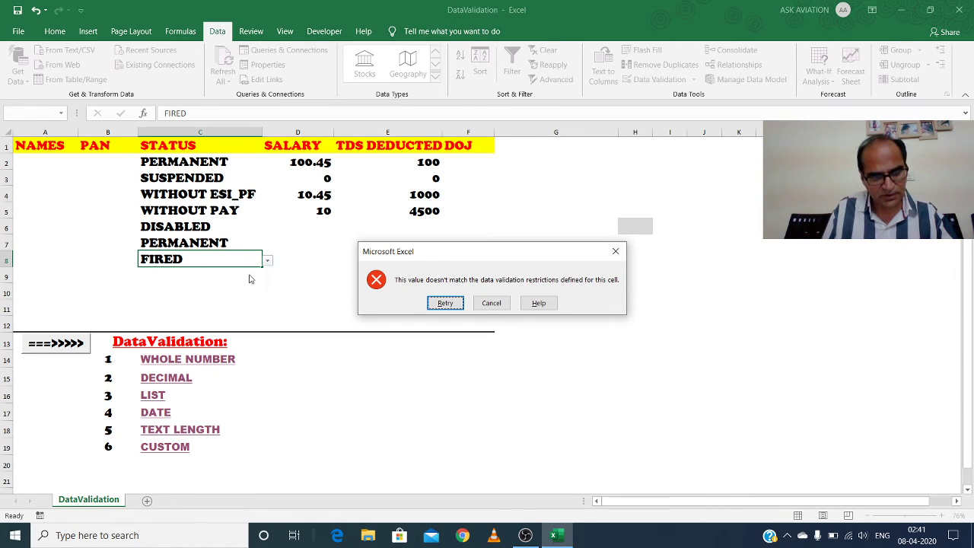
pyautogui.click(490, 302)
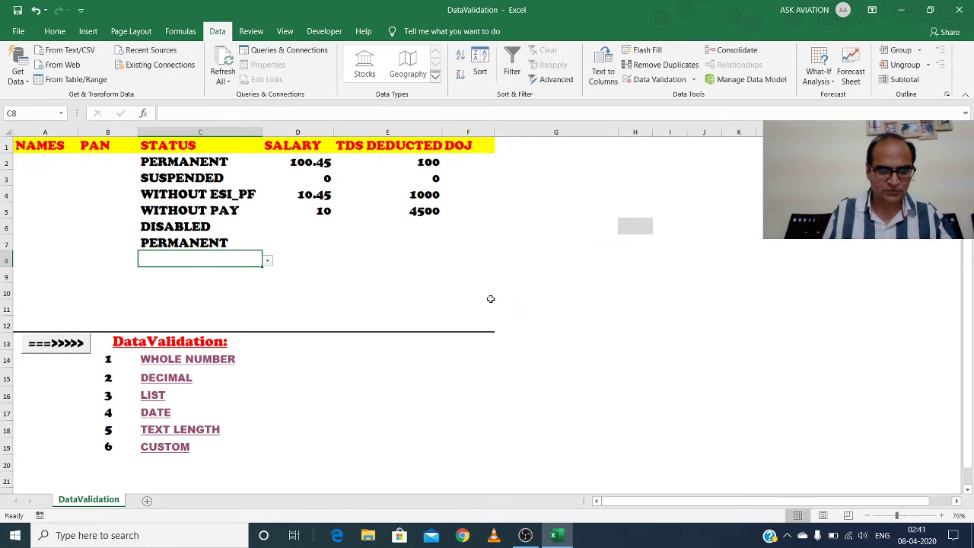
# Apply date validation to DOJ cells F2:F10, allowing dates between 1/4/18 and =TODAY().
pyautogui.click(155, 414)
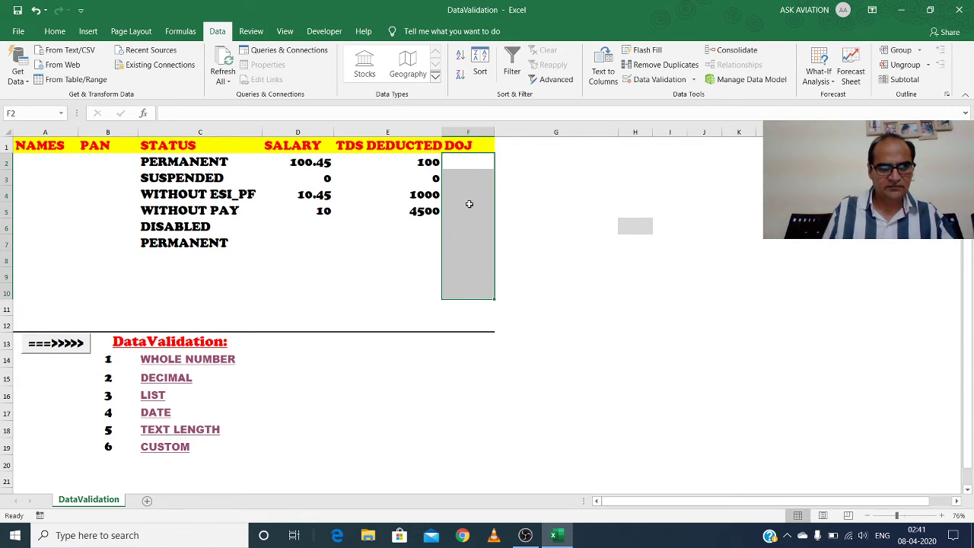
pyautogui.hotkey('alt', 'a')
pyautogui.press('v')
pyautogui.press('v')
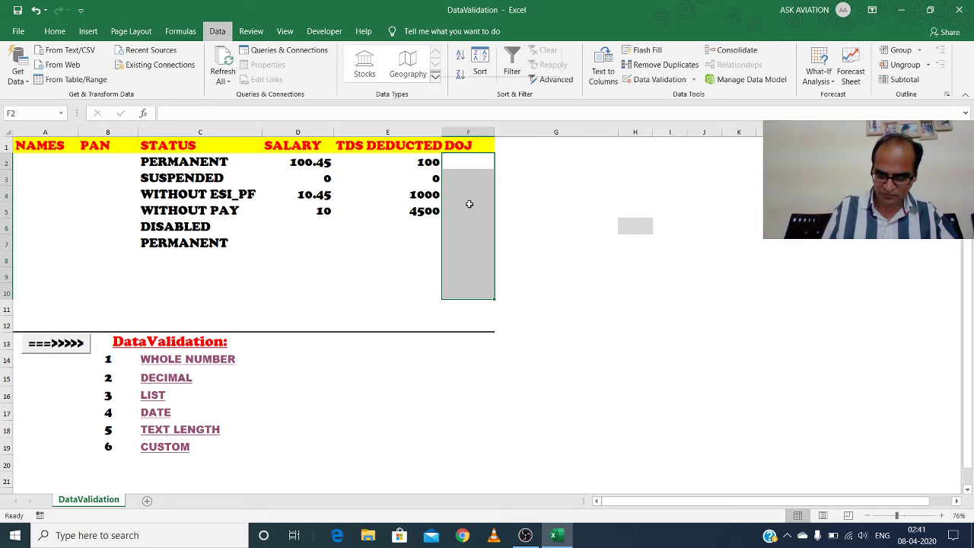
pyautogui.click(235, 273)
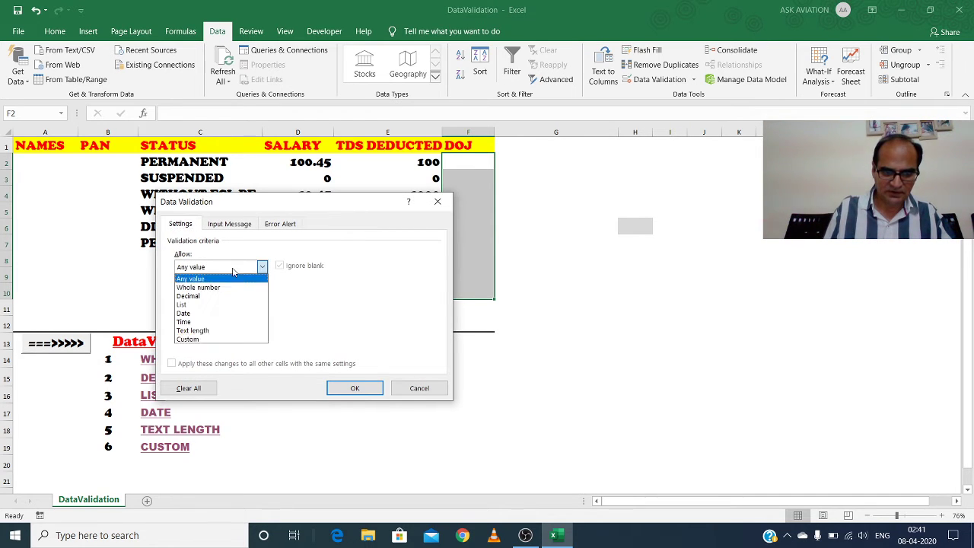
pyautogui.click(202, 315)
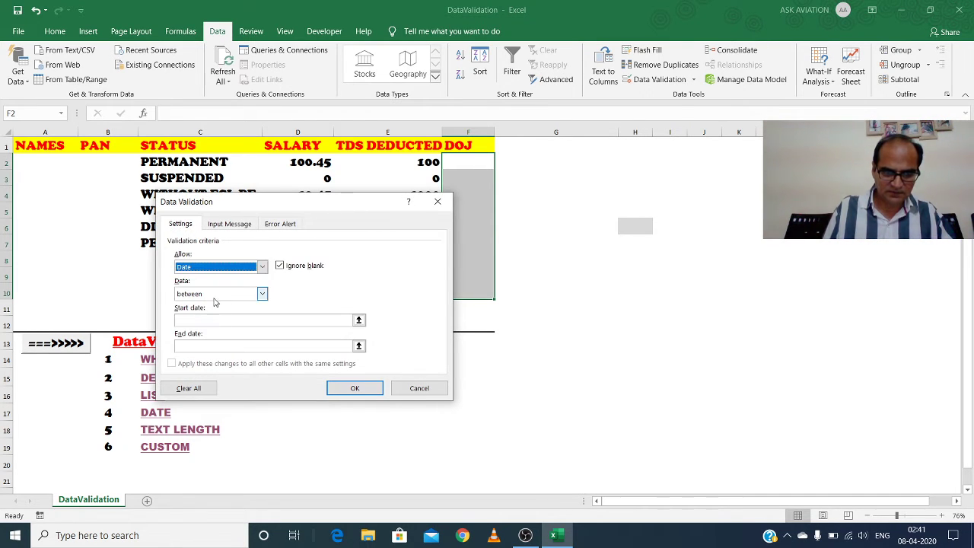
pyautogui.click(217, 295)
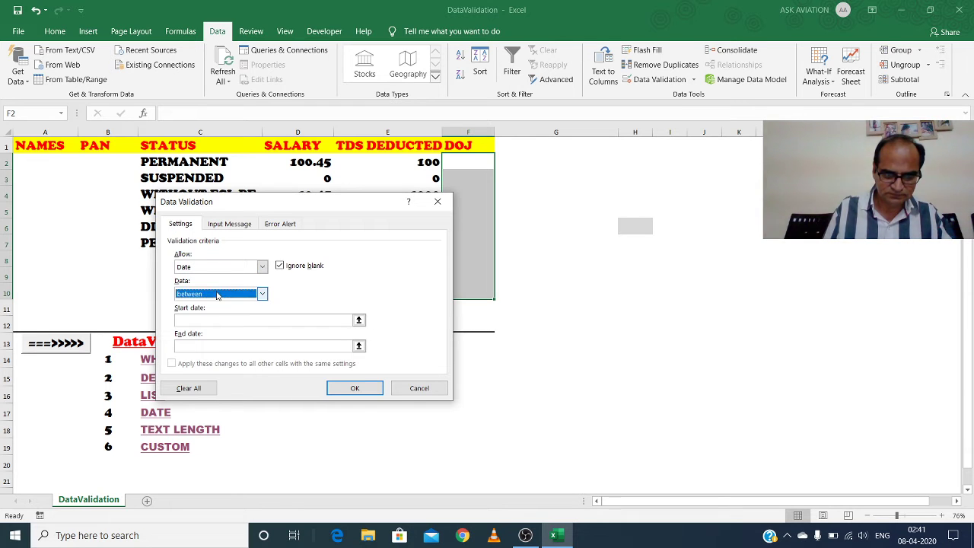
pyautogui.click(217, 295)
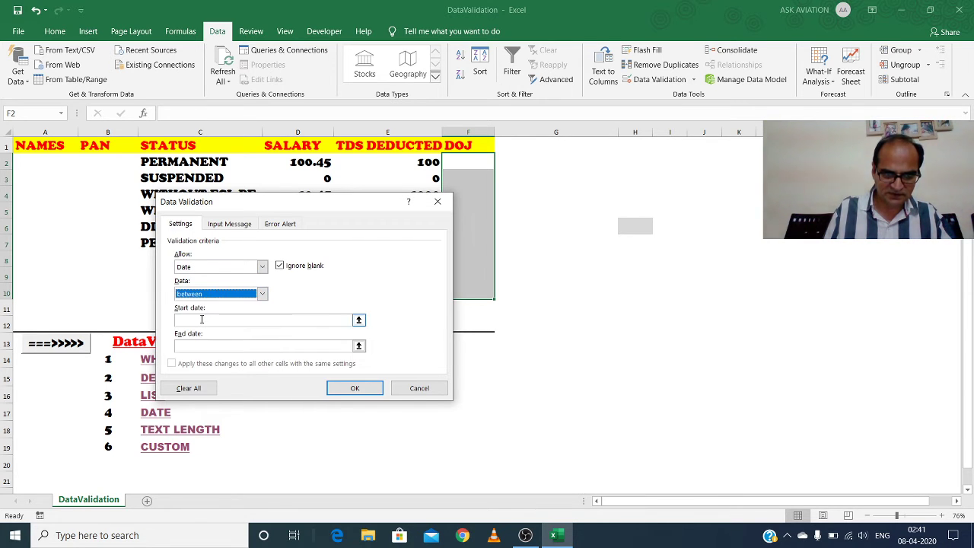
pyautogui.click(202, 320)
pyautogui.write('1/4/18')
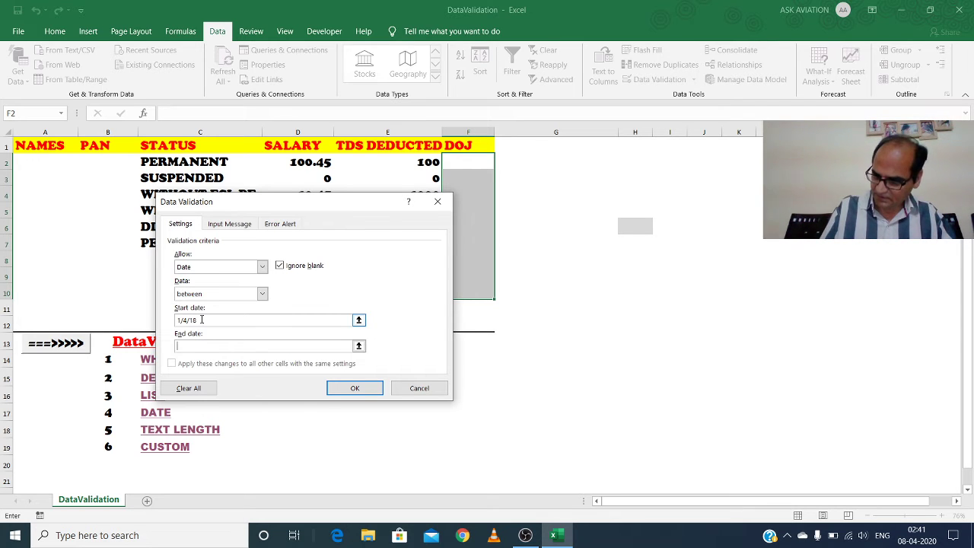
pyautogui.press('Tab')
pyautogui.write('=TOD')
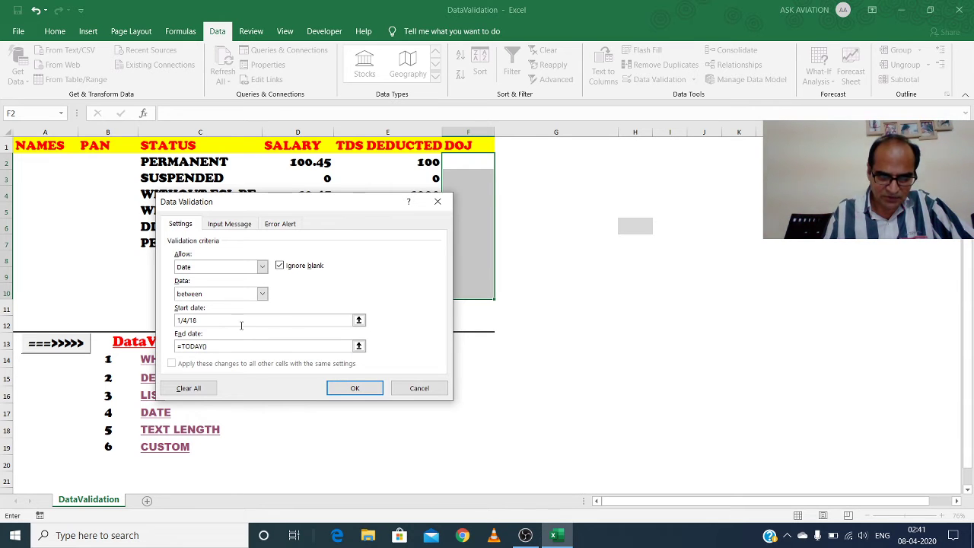
pyautogui.click(350, 388)
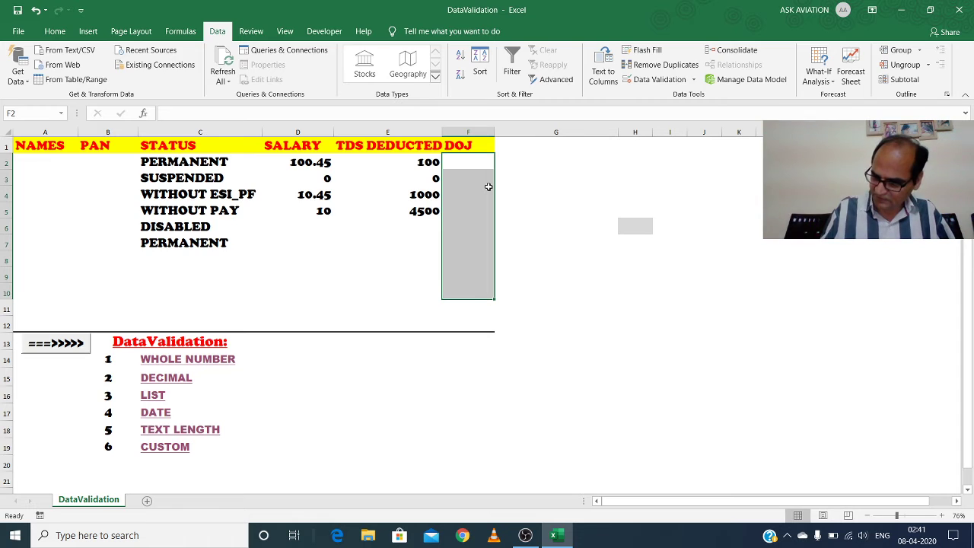
# Test the date validation's lower limit by trying to enter 31/3/18 in F2, and cancel the entry.
pyautogui.write('31/3/18')
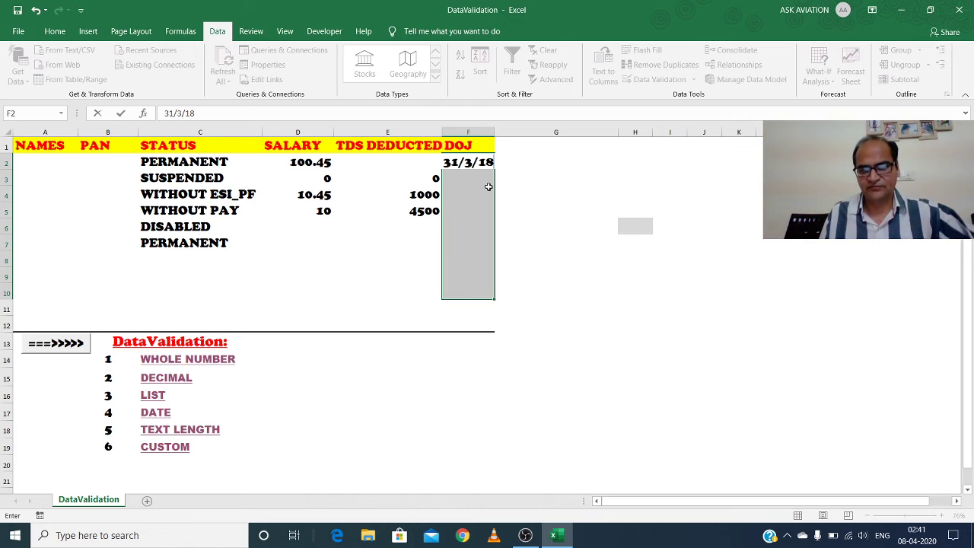
pyautogui.press('Return')
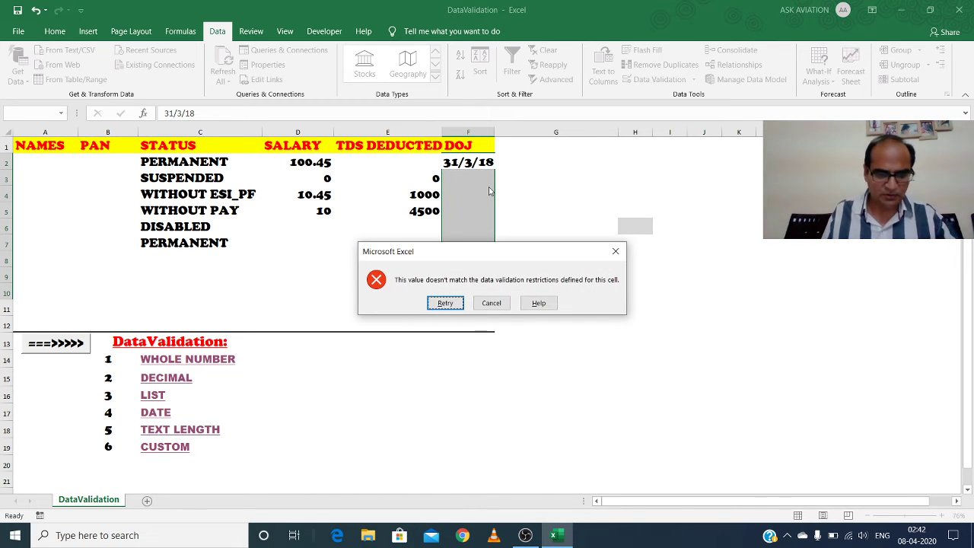
pyautogui.press('Escape')
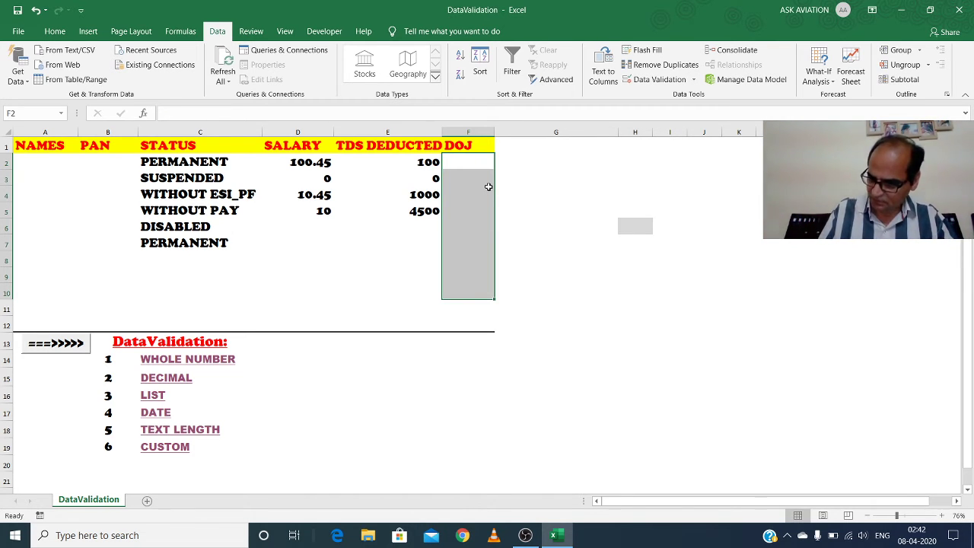
# Enter the date 10/4/18 in F2, and adjust the column widths by autofitting column F and narrowing column E.
pyautogui.write('10/4/18')
pyautogui.press('Return')
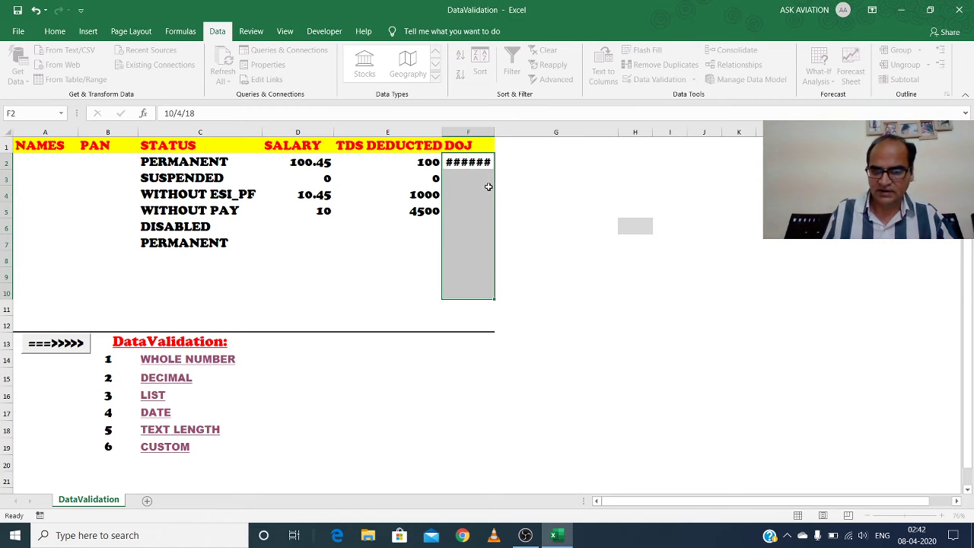
pyautogui.doubleClick(494, 132)
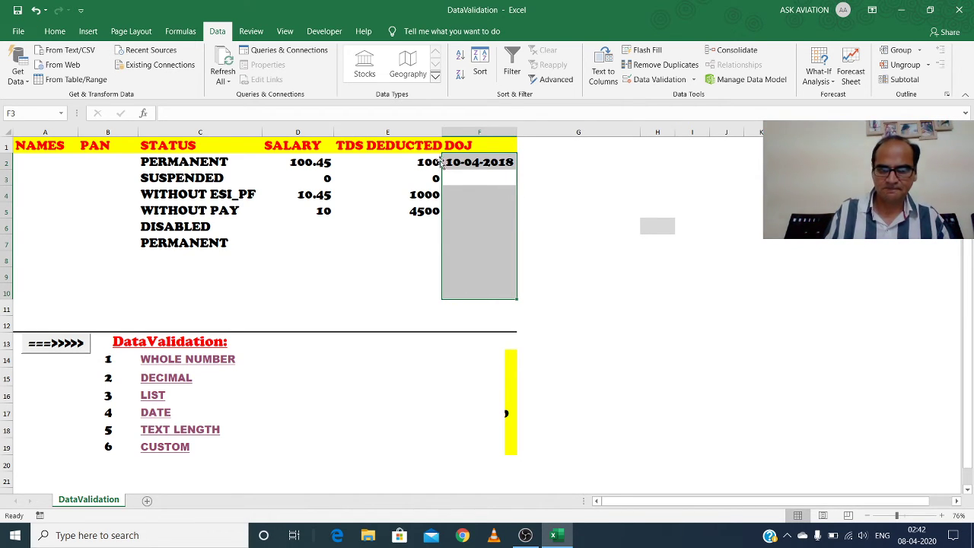
pyautogui.moveTo(441, 132); pyautogui.dragTo(409, 132)
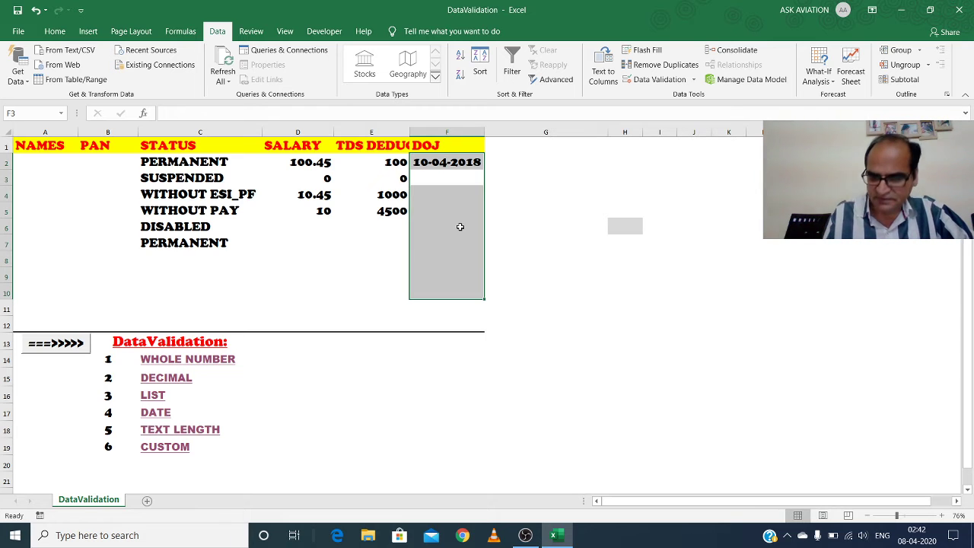
# Test the date validation's upper limit by trying to enter 9/4/20 in F3, and cancel the entry.
pyautogui.write('9/4/20')
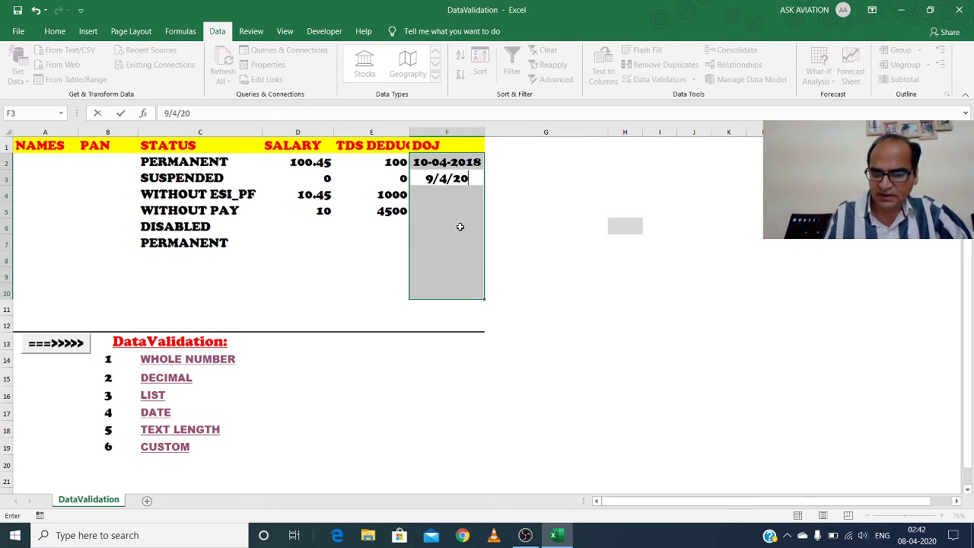
pyautogui.press('Return')
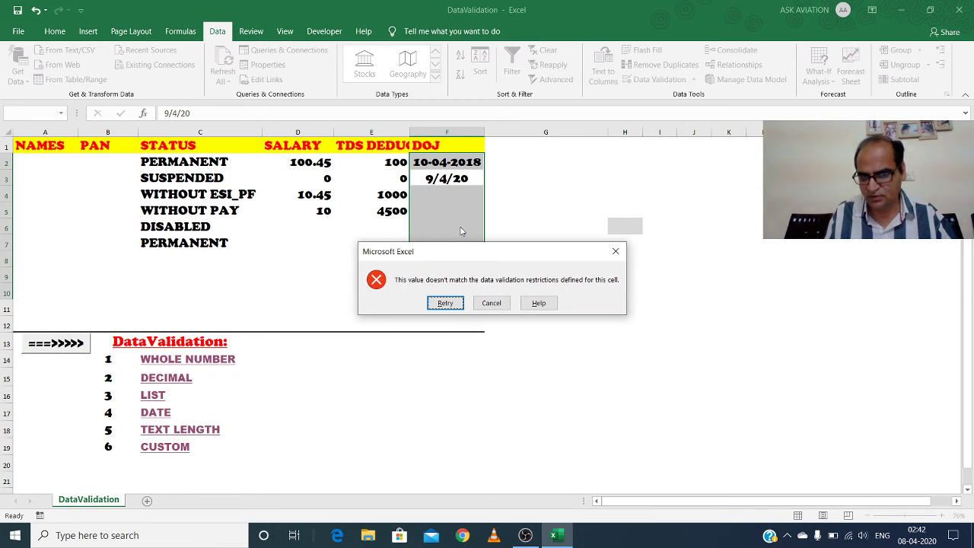
pyautogui.press('Escape')
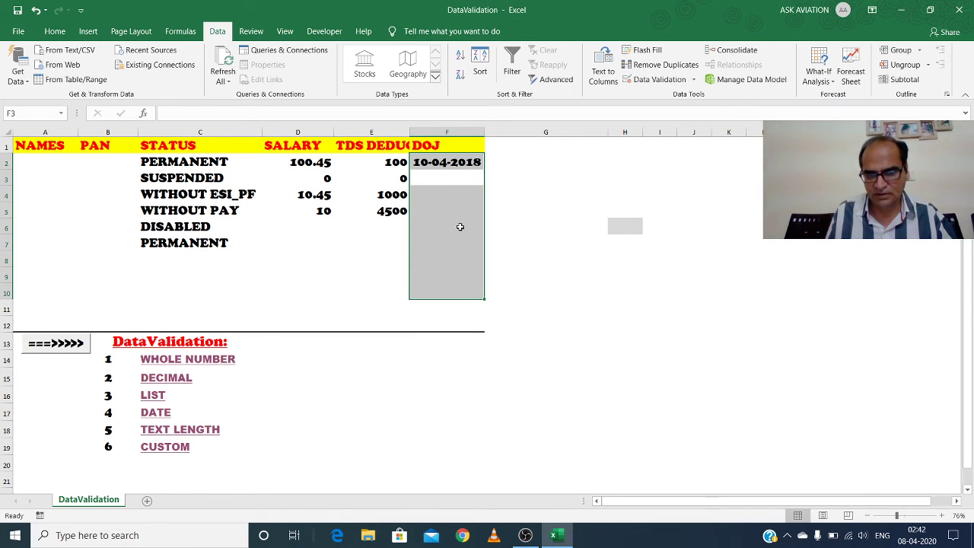
pyautogui.click(454, 220)
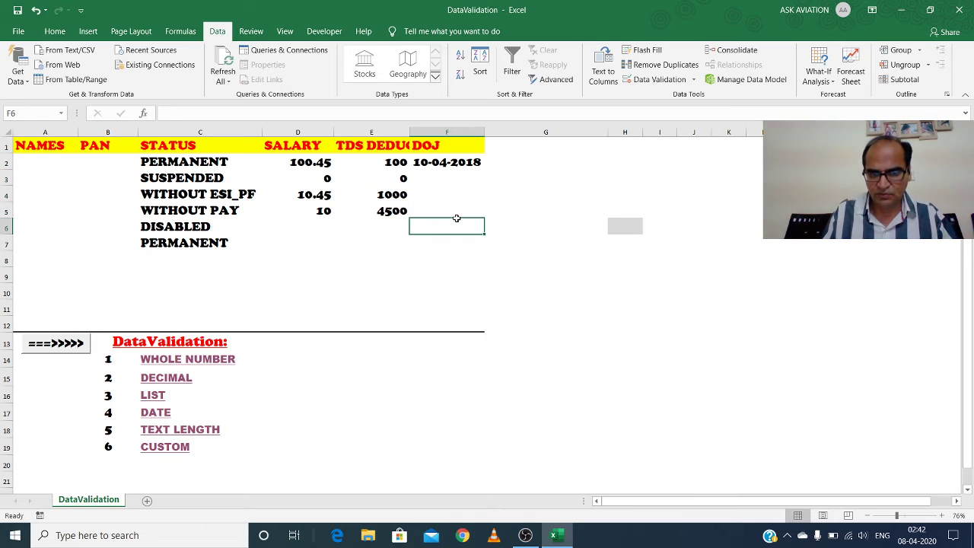
pyautogui.moveTo(454, 220); pyautogui.dragTo(446, 174)
pyautogui.click(446, 175)
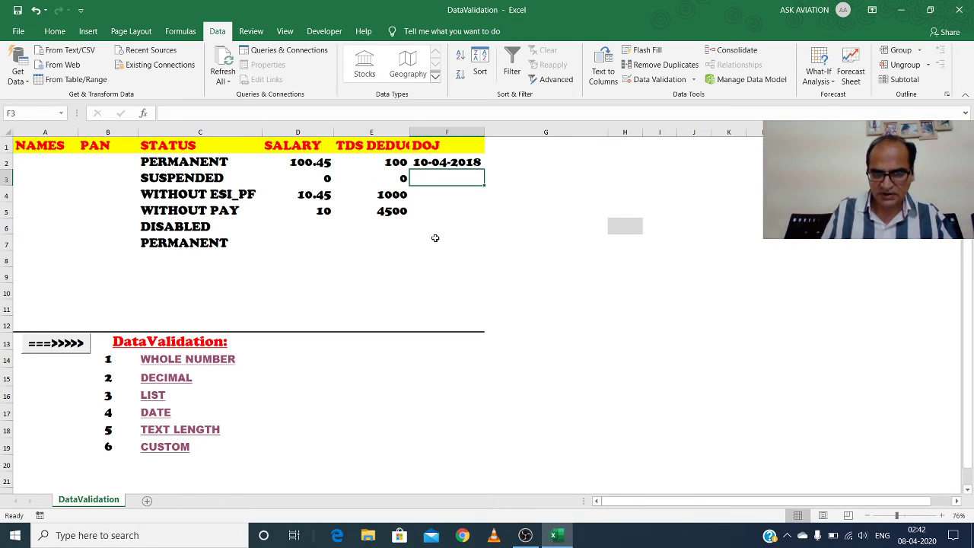
# Apply text length validation to PAN cells B2:B10, requiring a length equal to 10.
pyautogui.click(172, 433)
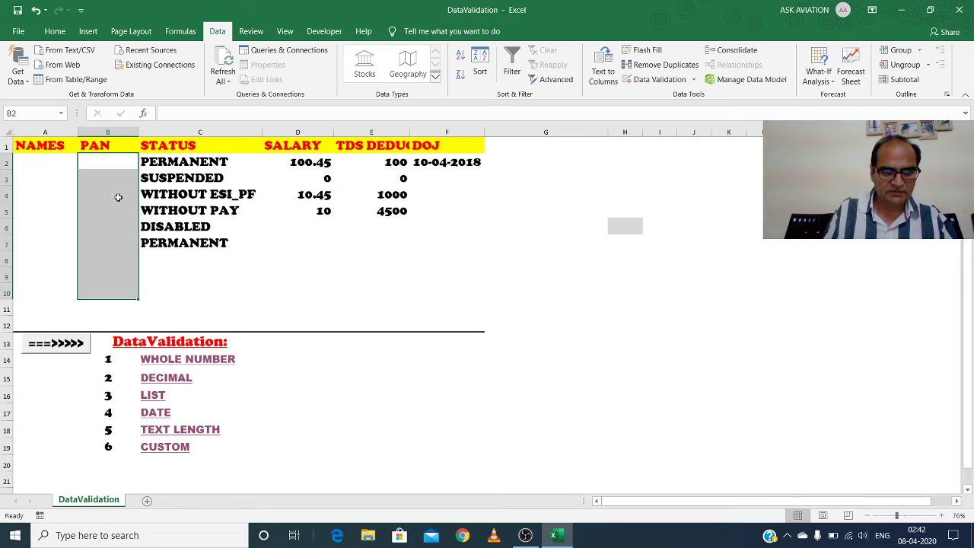
pyautogui.hotkey('alt', 'a')
pyautogui.press('v')
pyautogui.press('v')
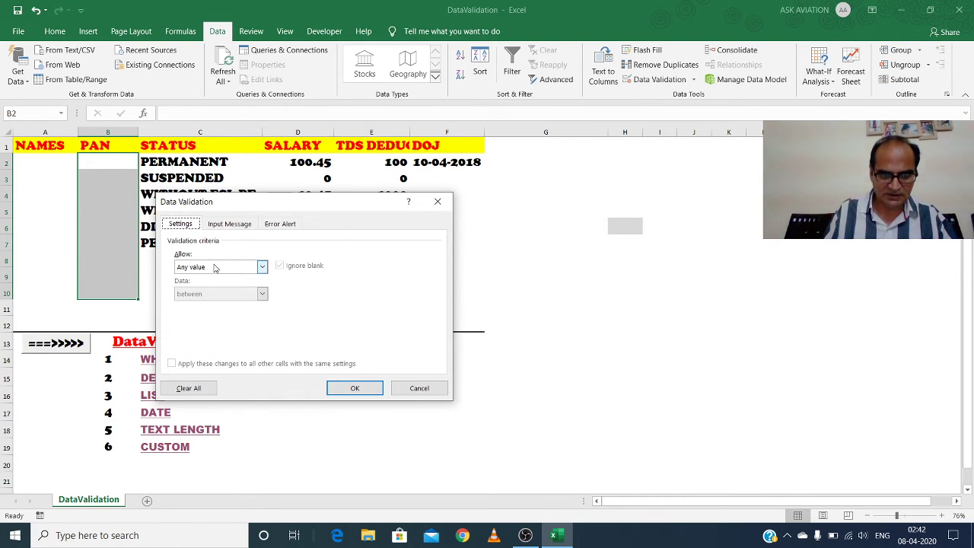
pyautogui.click(216, 267)
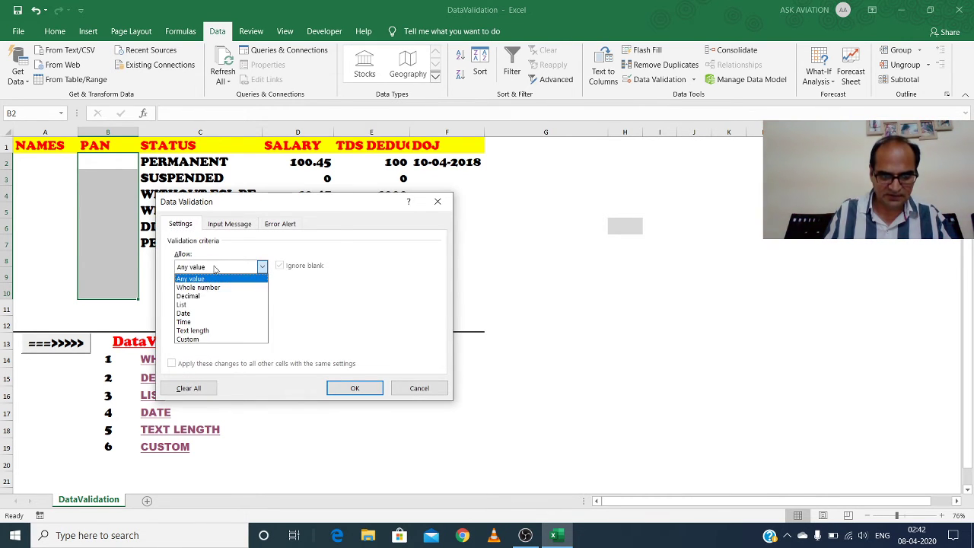
pyautogui.click(197, 331)
pyautogui.click(216, 295)
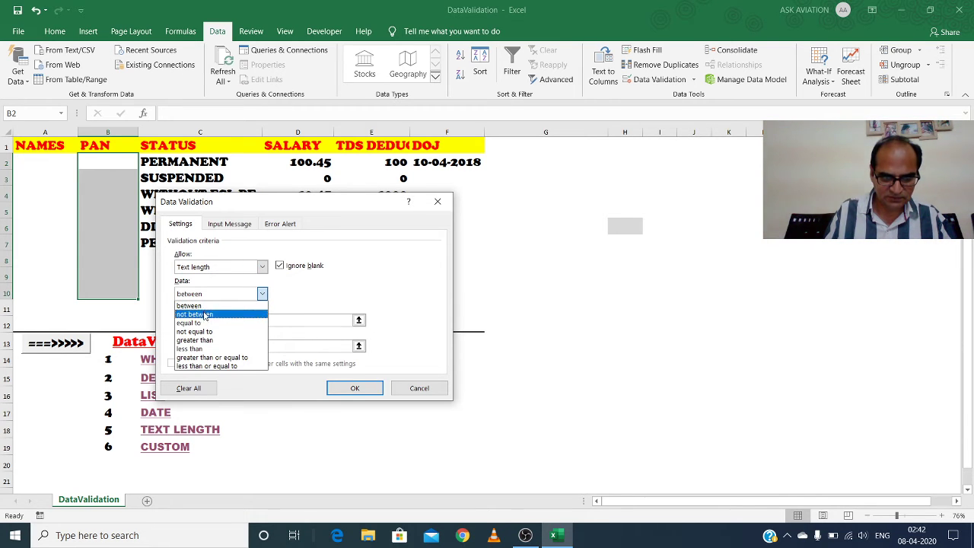
pyautogui.click(202, 323)
pyautogui.click(202, 322)
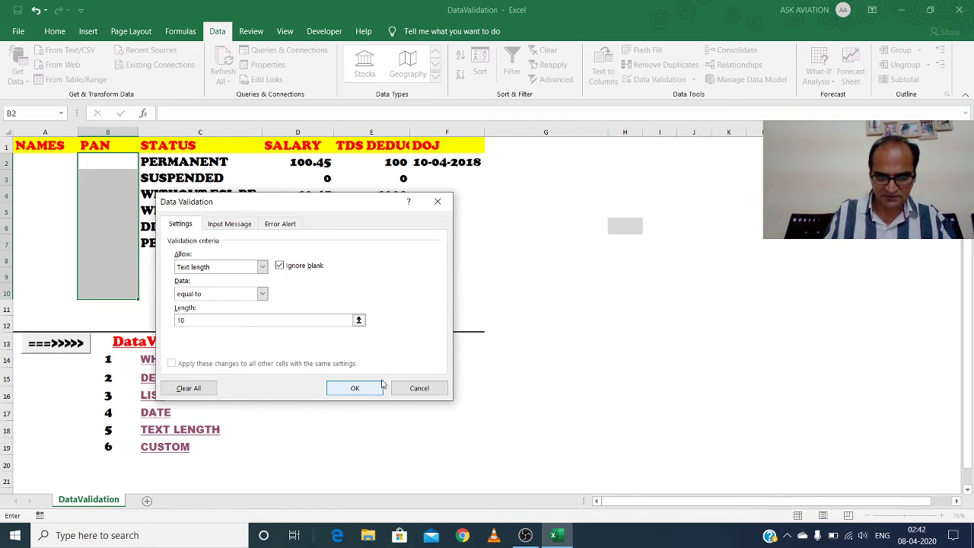
pyautogui.click(363, 392)
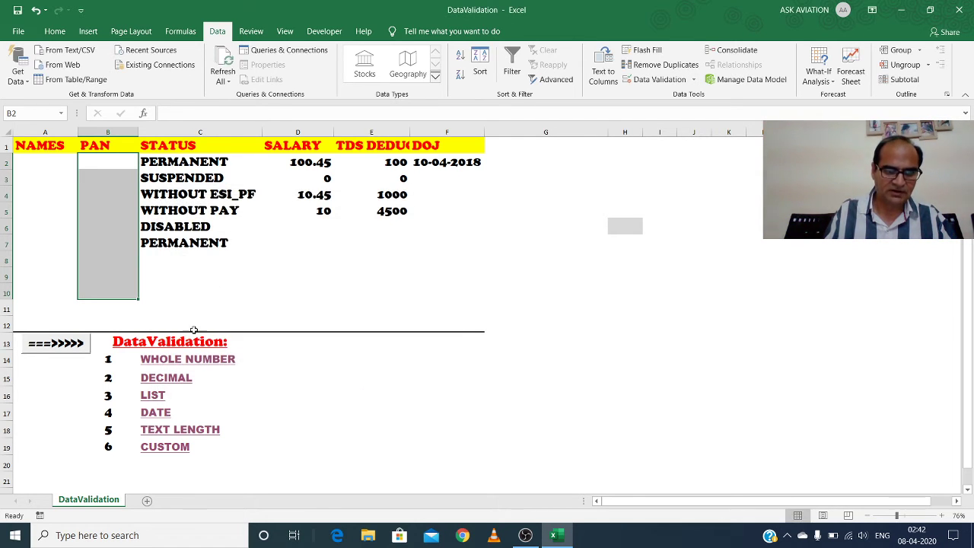
# Test the PAN text length validation by trying to enter an 11-character sample PAN in B2, and return to editing it.
pyautogui.write('ABCDE')
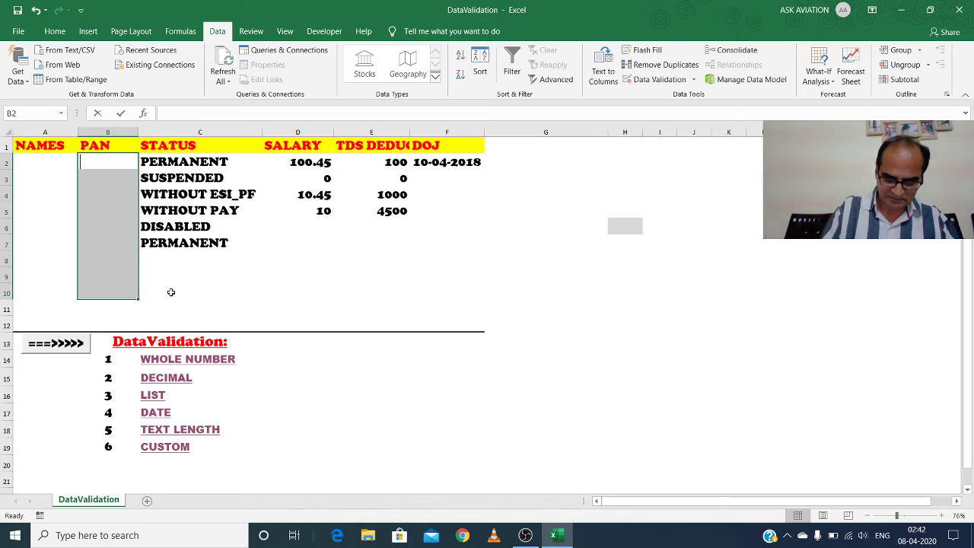
pyautogui.write('1234E')
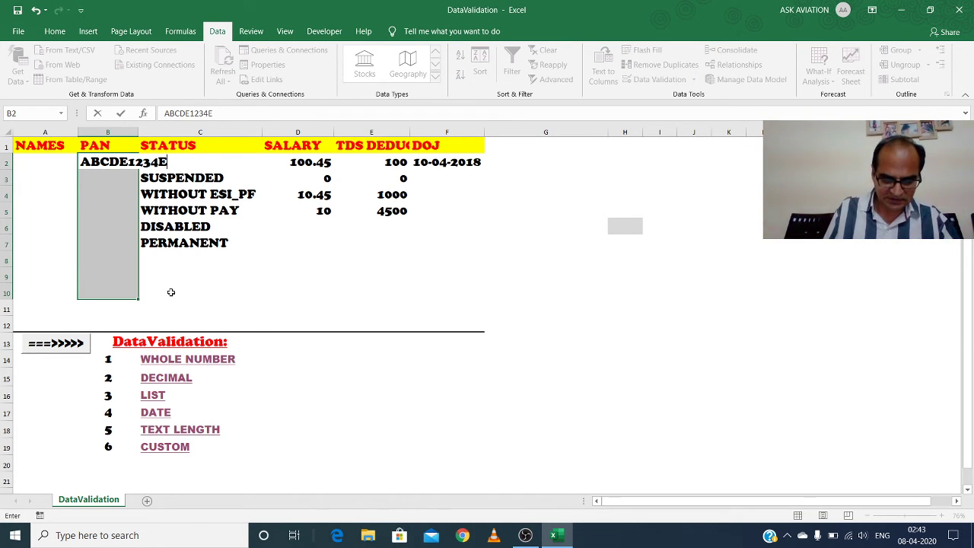
pyautogui.write('R')
pyautogui.press('Return')
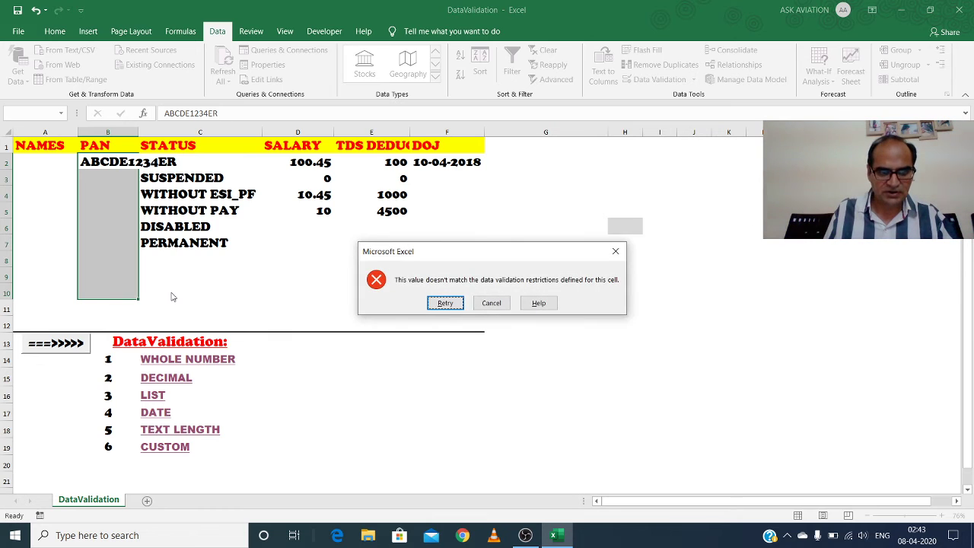
pyautogui.press('Return')
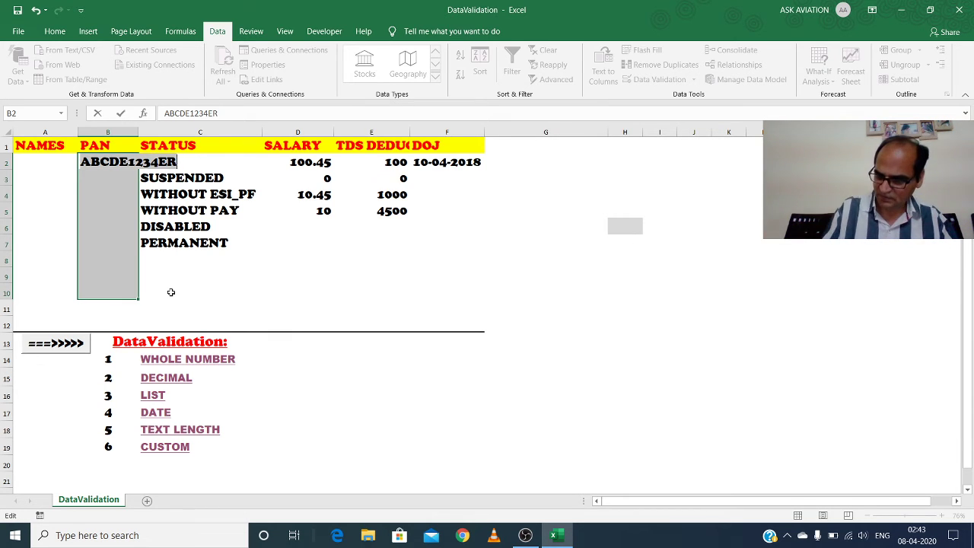
# Shorten the sample PAN in B2 to 10 characters by removing its final letter, and widen column B to fit it.
pyautogui.press('End')
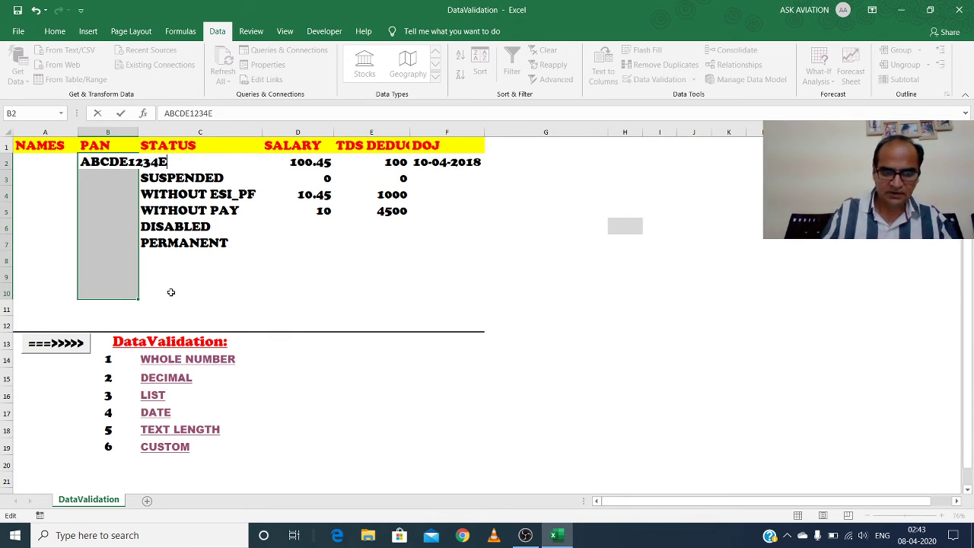
pyautogui.press('Return')
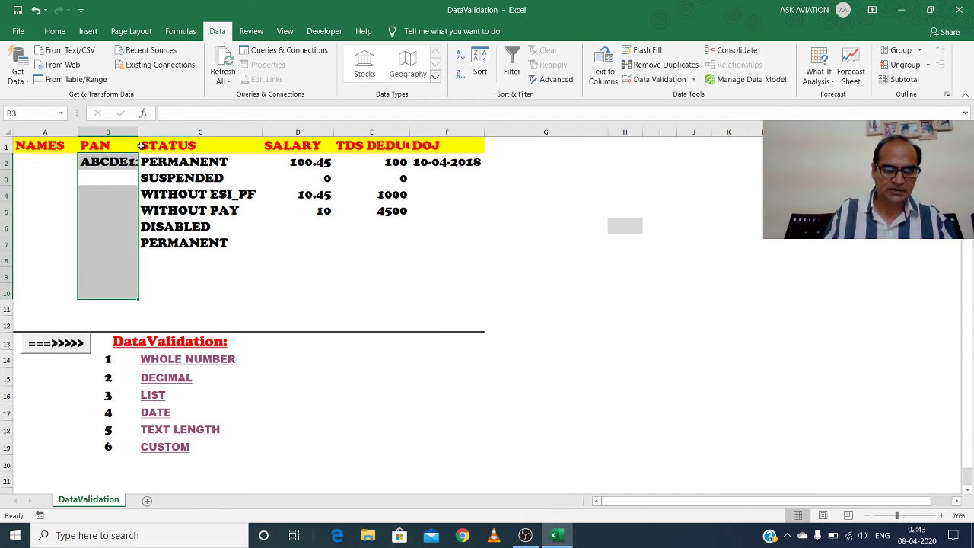
pyautogui.moveTo(137, 128); pyautogui.dragTo(172, 129)
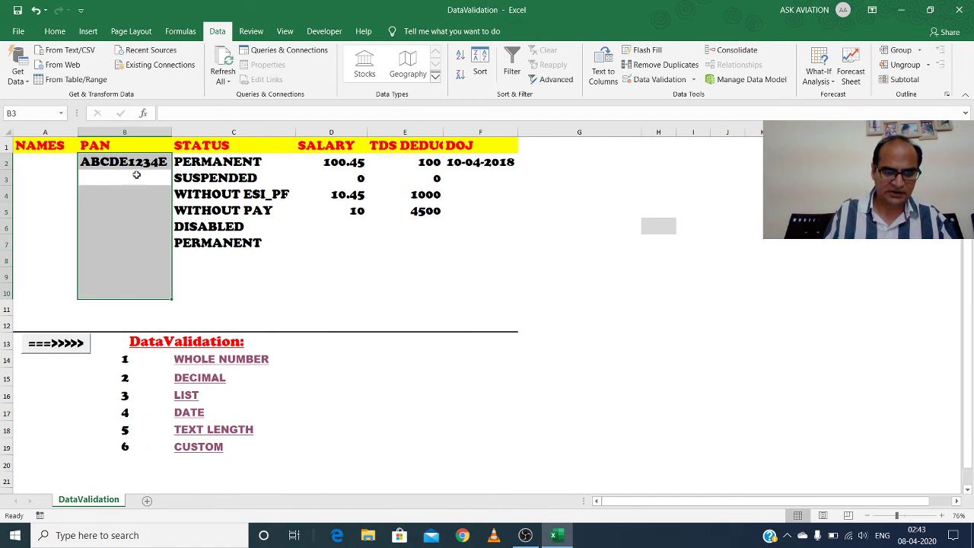
# Test the PAN text length validation by trying to enter a nine-character sample PAN in B3, and cancel the entry.
pyautogui.write('ABCDE1234E')
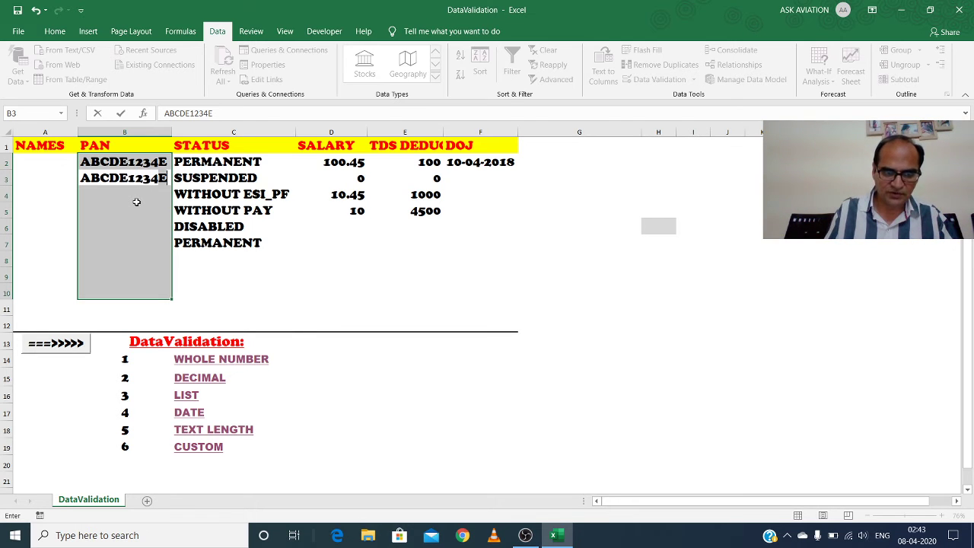
pyautogui.press('BackSpace')
pyautogui.press('Return')
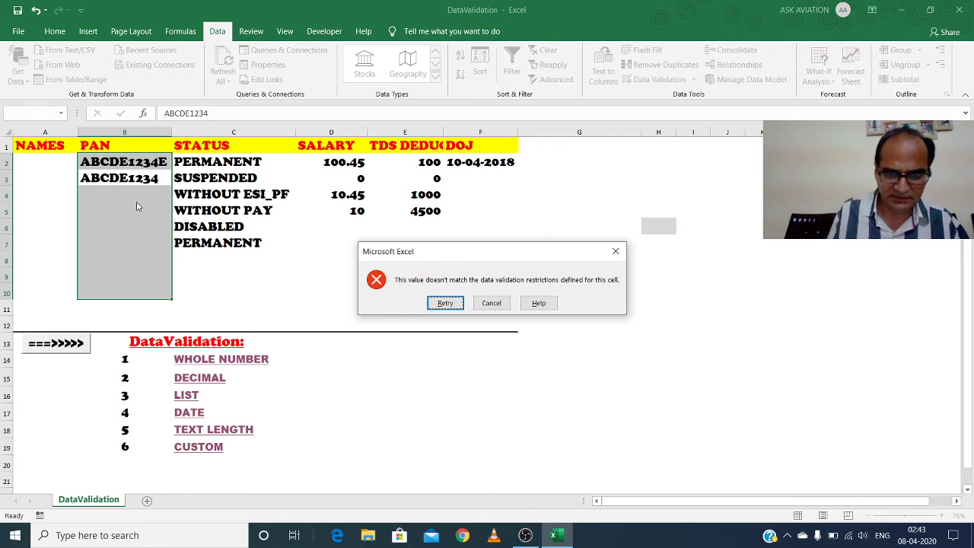
pyautogui.press('Escape')
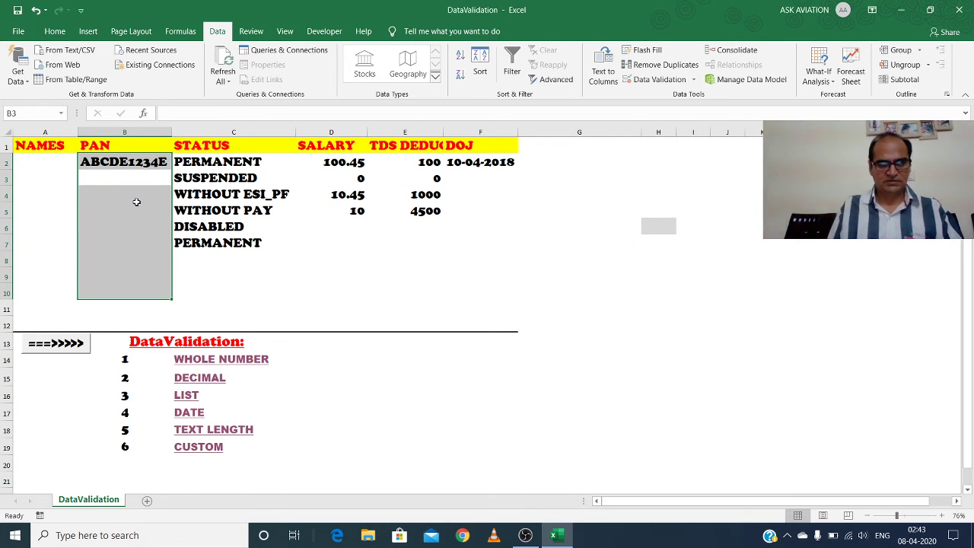
# Open data validation for the NAMES cells A2:A10 and set the allowed criteria to Custom.
pyautogui.click(187, 449)
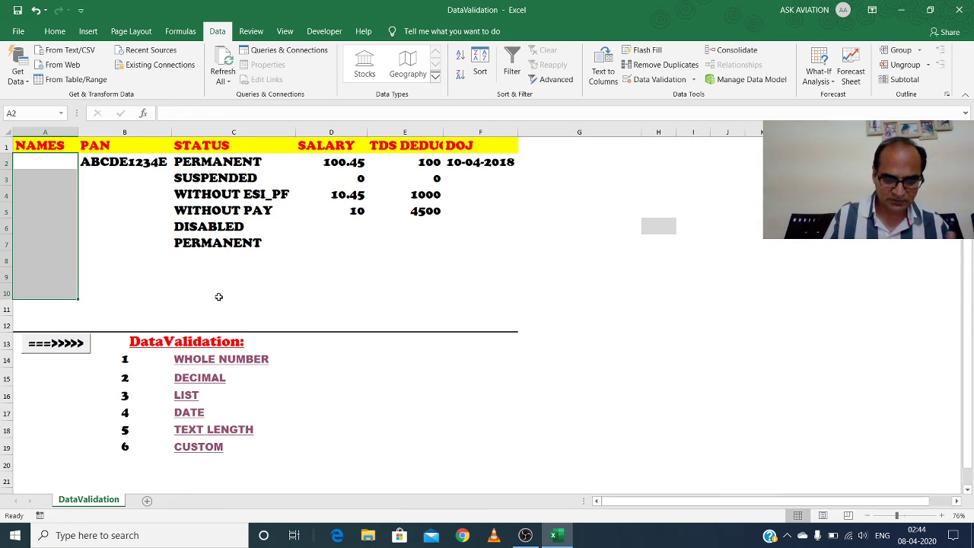
pyautogui.hotkey('alt', 'd')
pyautogui.press('l')
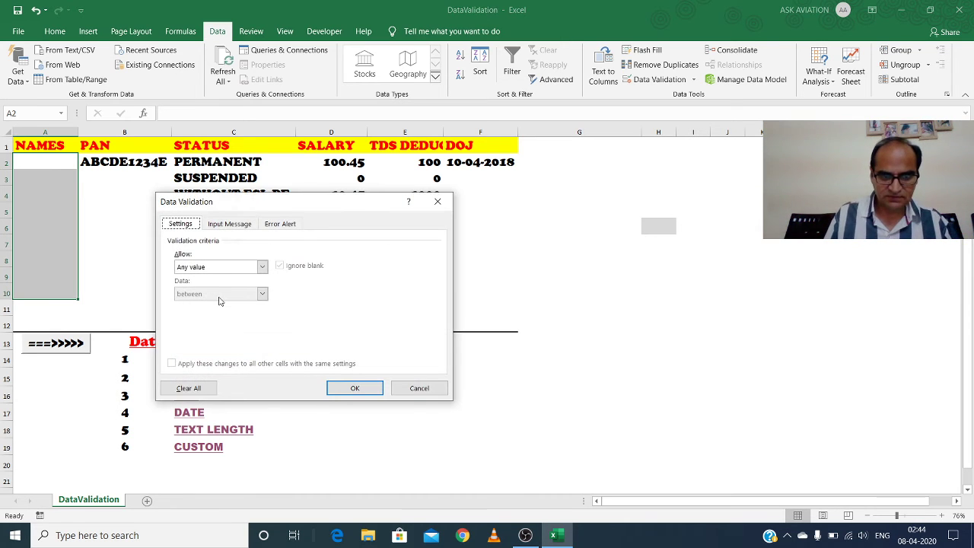
pyautogui.press('Tab')
pyautogui.hotkey('alt', 'Down')
pyautogui.press('Down')
pyautogui.press('Down')
pyautogui.press('Down')
pyautogui.press('Down')
pyautogui.press('Down')
pyautogui.press('Down')
pyautogui.press('Down')
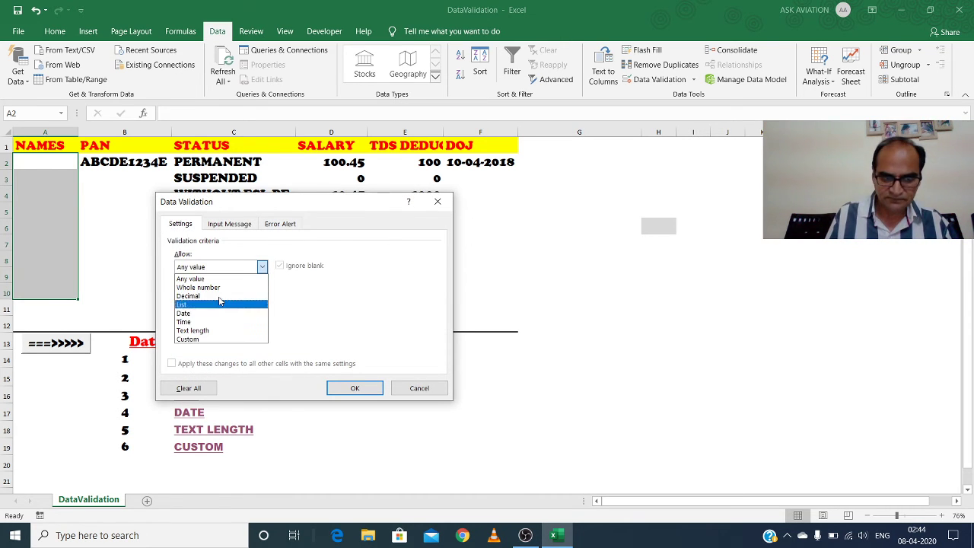
pyautogui.press('Return')
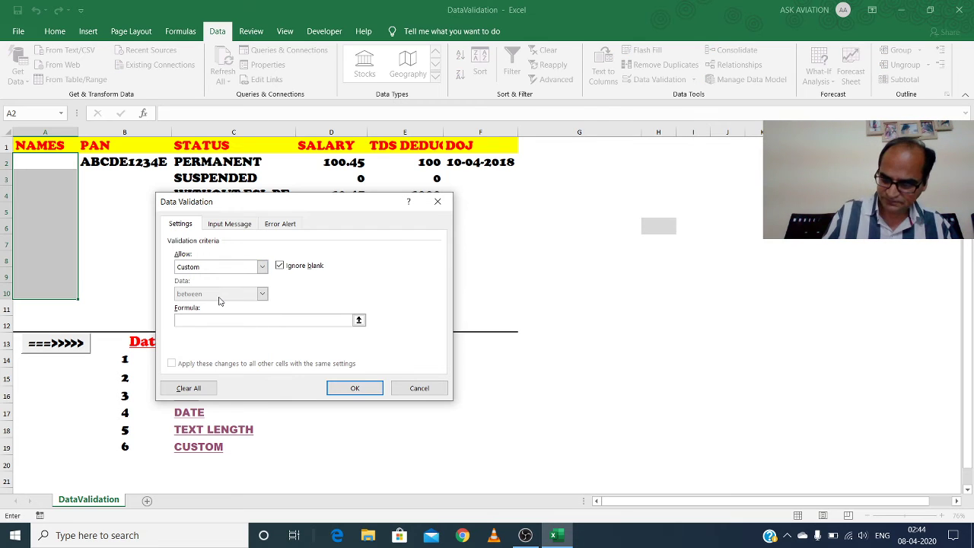
# Enter the custom validation formula =AND(LEN(A2)<=20,COUNTIF(A2:A10,A2)<2) for A2:A10 and apply the rule.
pyautogui.write('=AND')
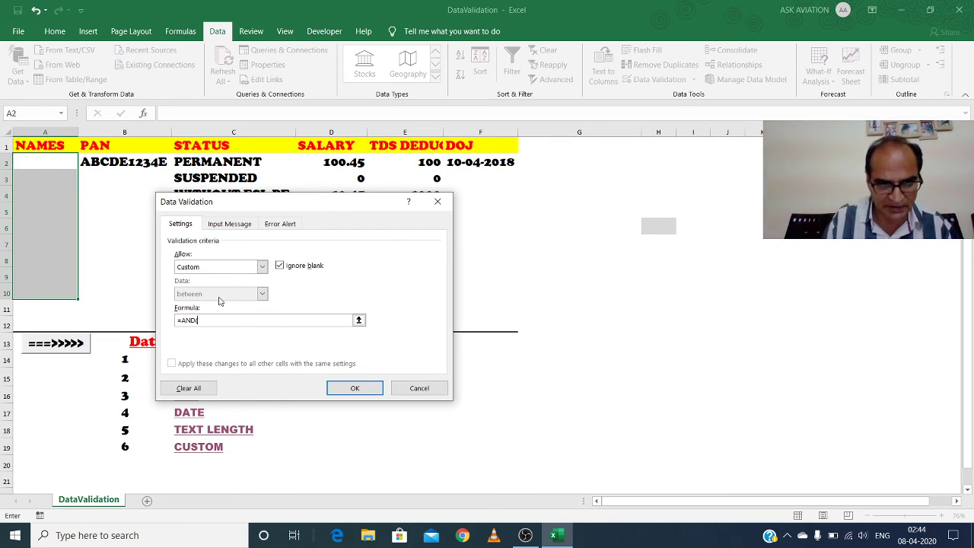
pyautogui.write('(LEN(')
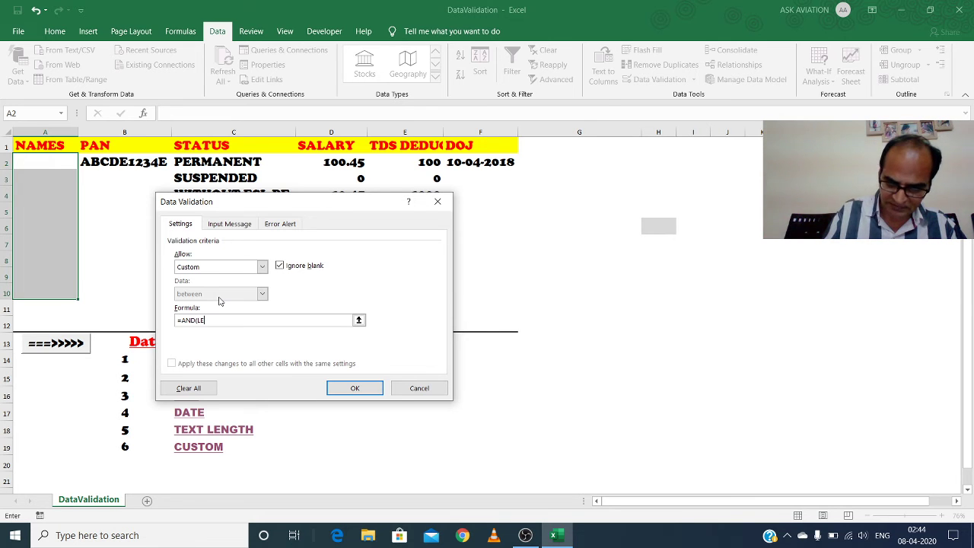
pyautogui.click(62, 160)
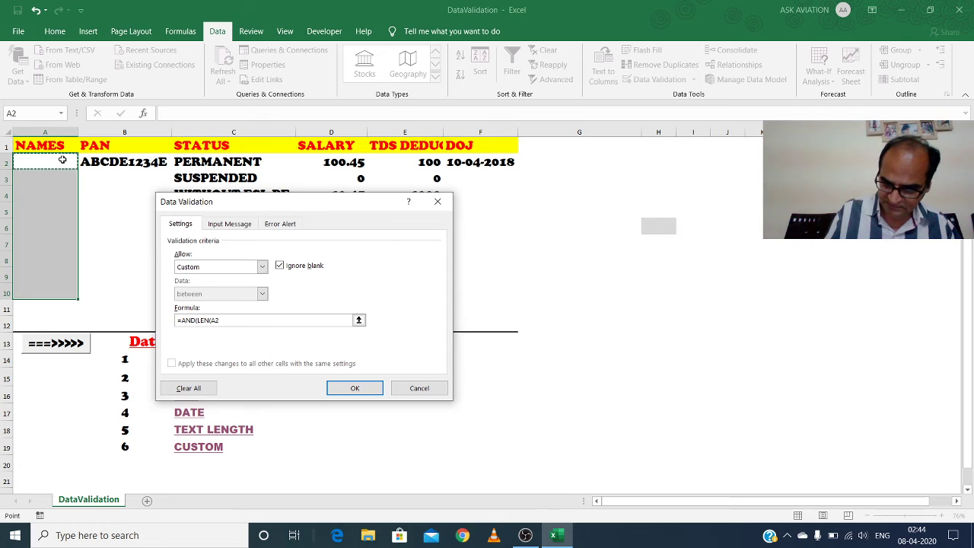
pyautogui.write(')<')
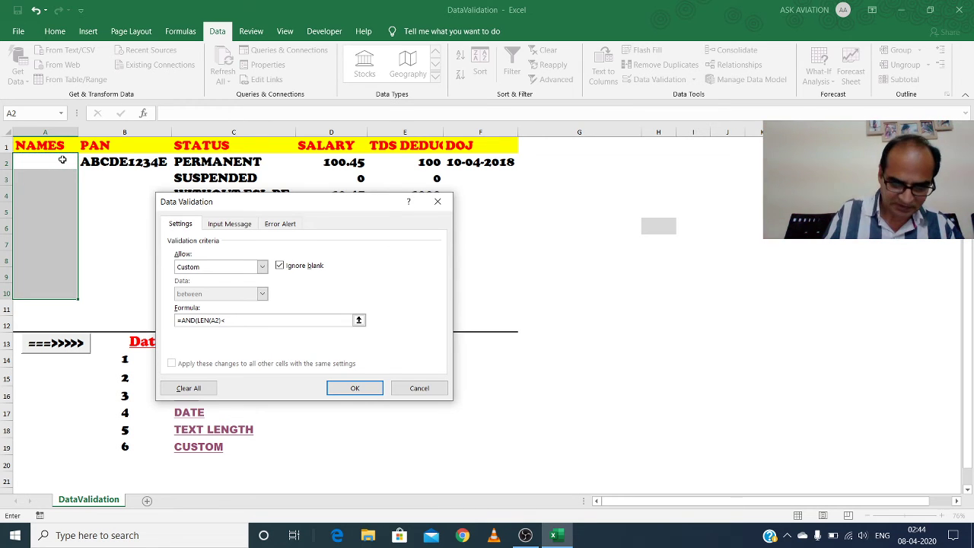
pyautogui.write('=20,')
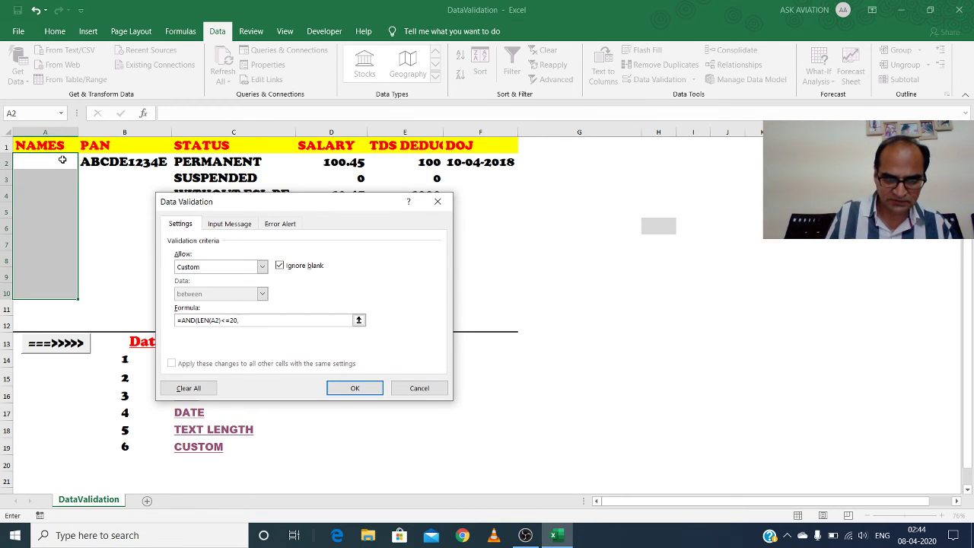
pyautogui.write('COUNTI')
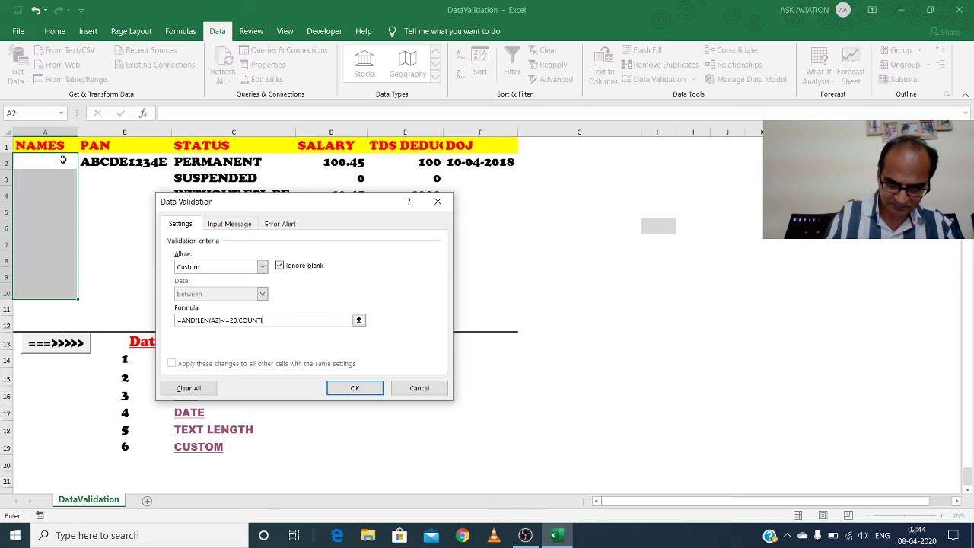
pyautogui.write('F(')
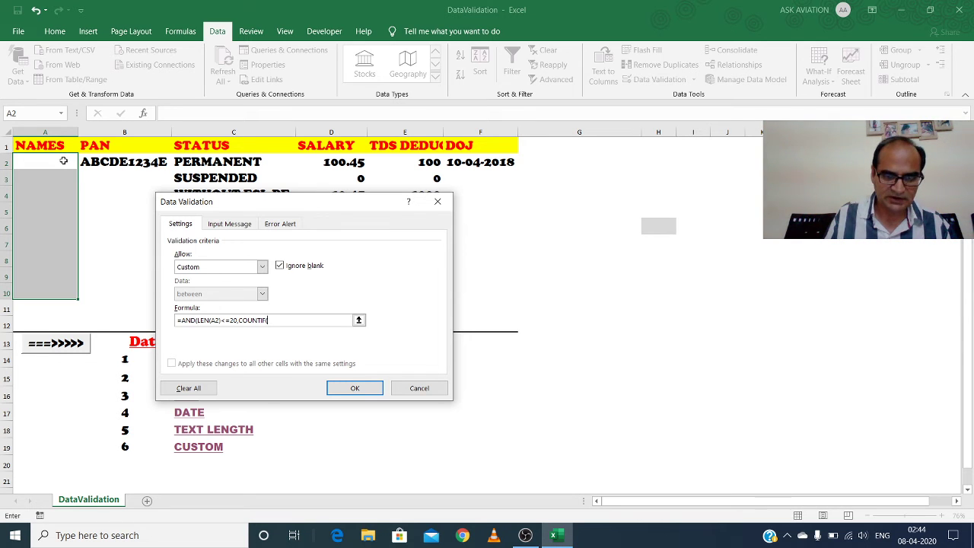
pyautogui.moveTo(63, 161); pyautogui.dragTo(59, 292)
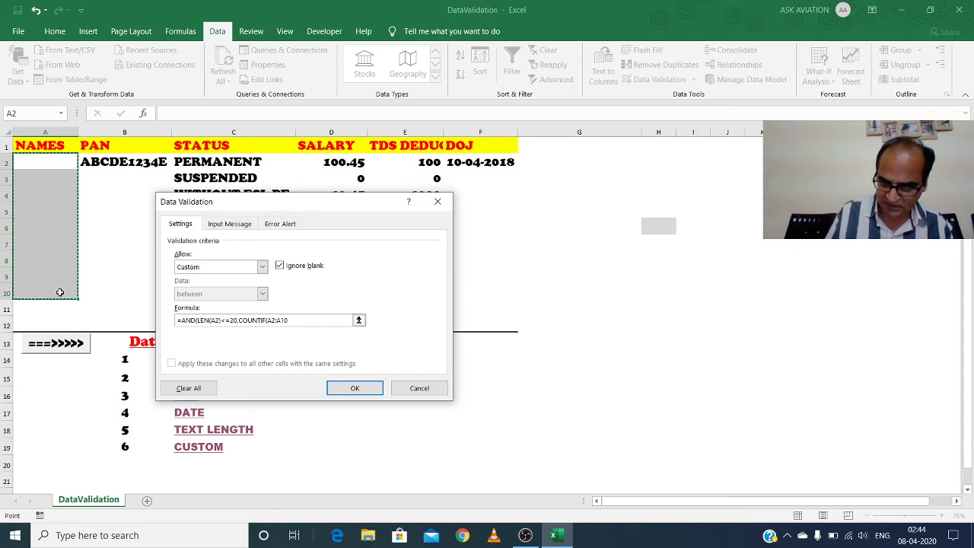
pyautogui.write(',')
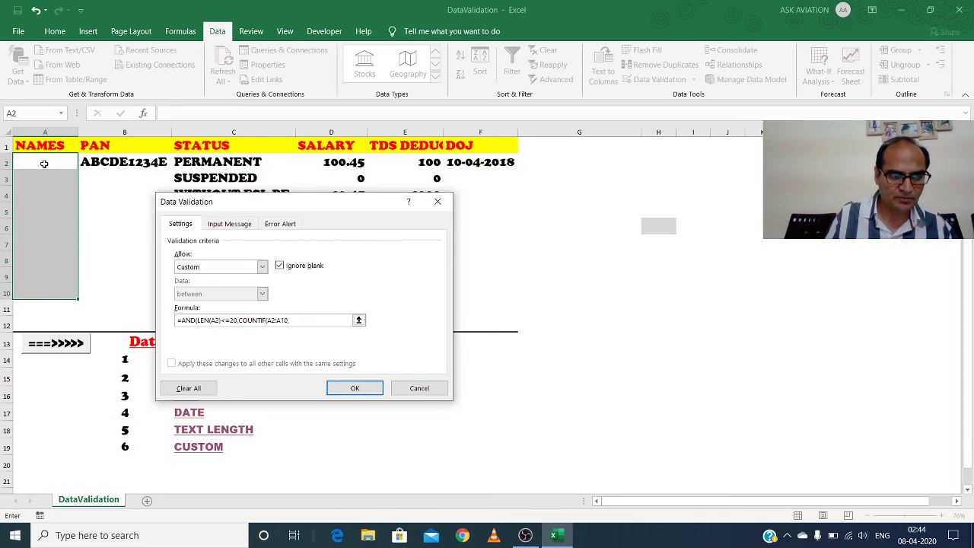
pyautogui.click(44, 164)
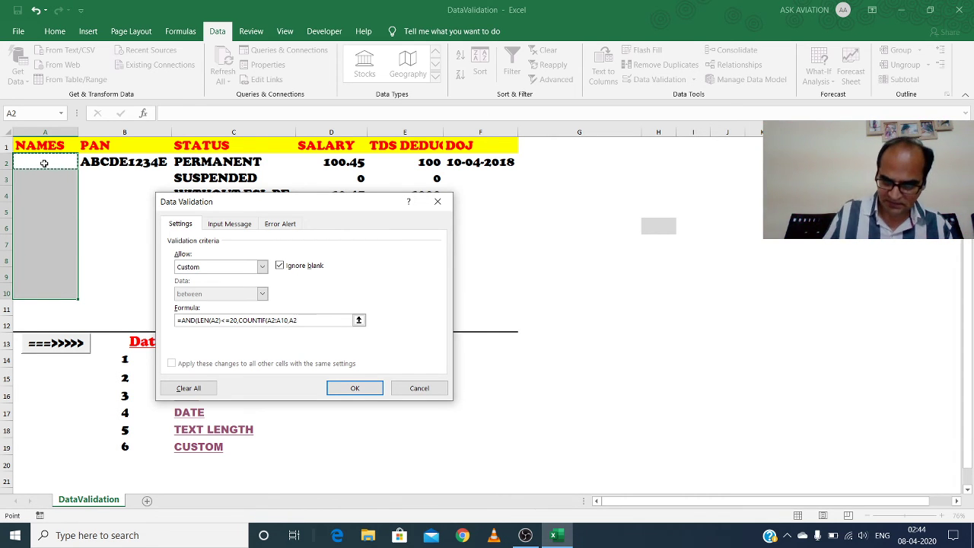
pyautogui.write(')<2')
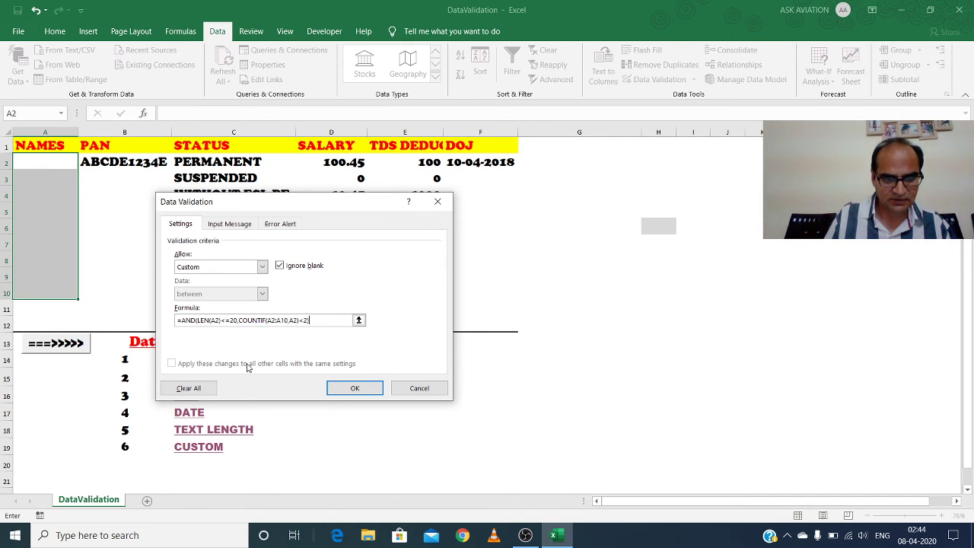
pyautogui.click(350, 386)
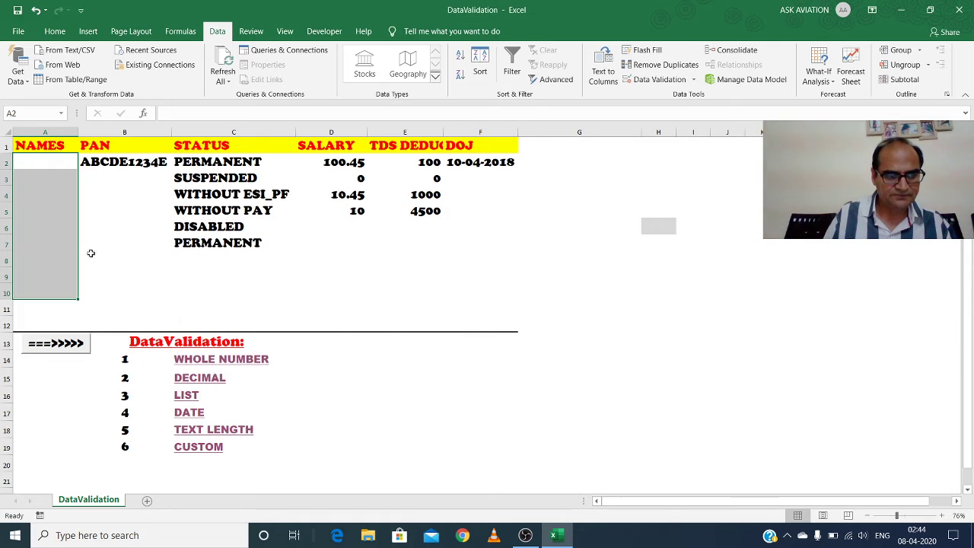
# Enter a sample full name in A2 and autofit column A.
pyautogui.click(43, 164)
pyautogui.write('RAJEEV KAP')
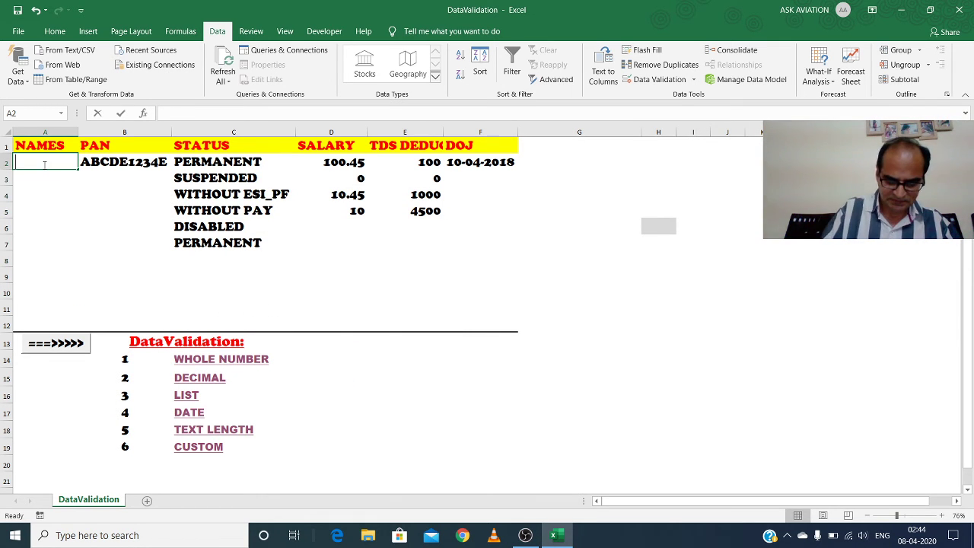
pyautogui.write('UR')
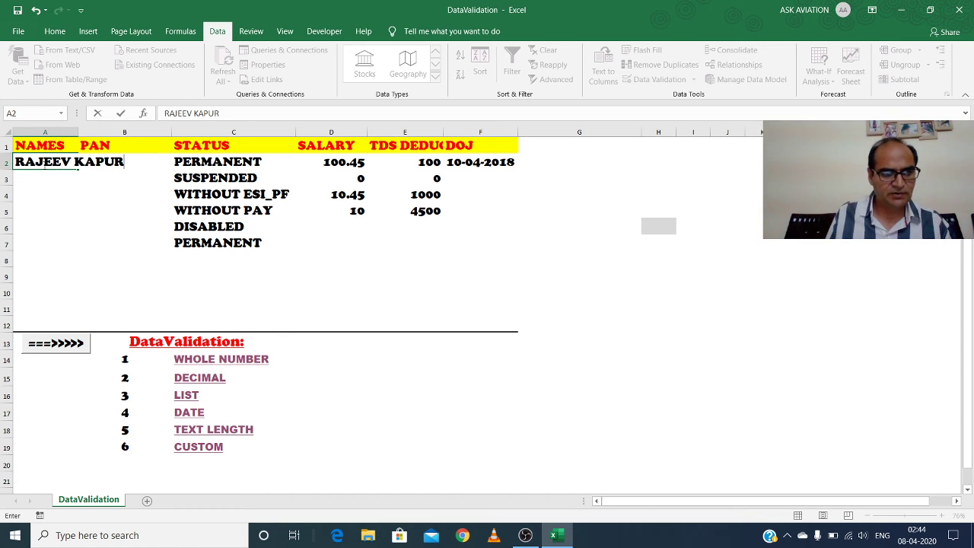
pyautogui.press('Return')
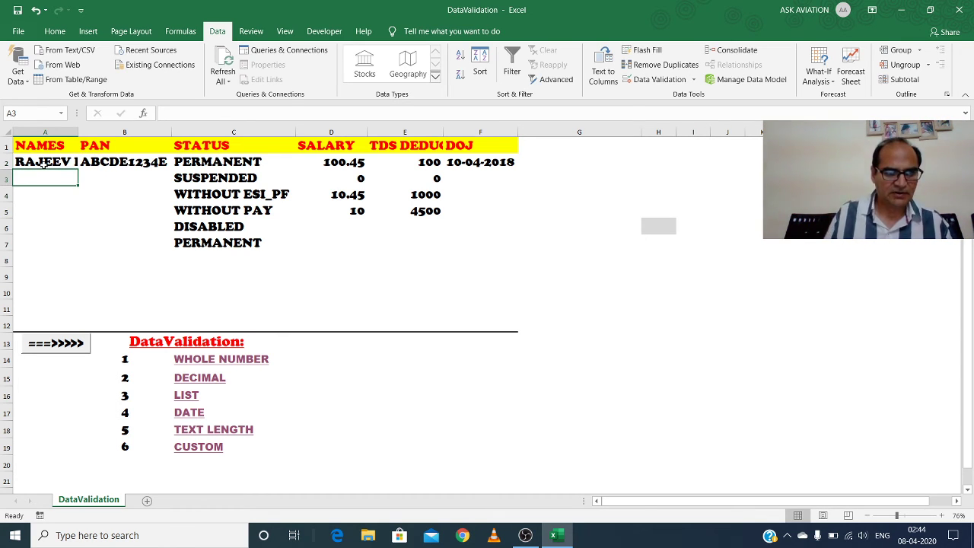
pyautogui.doubleClick(78, 132)
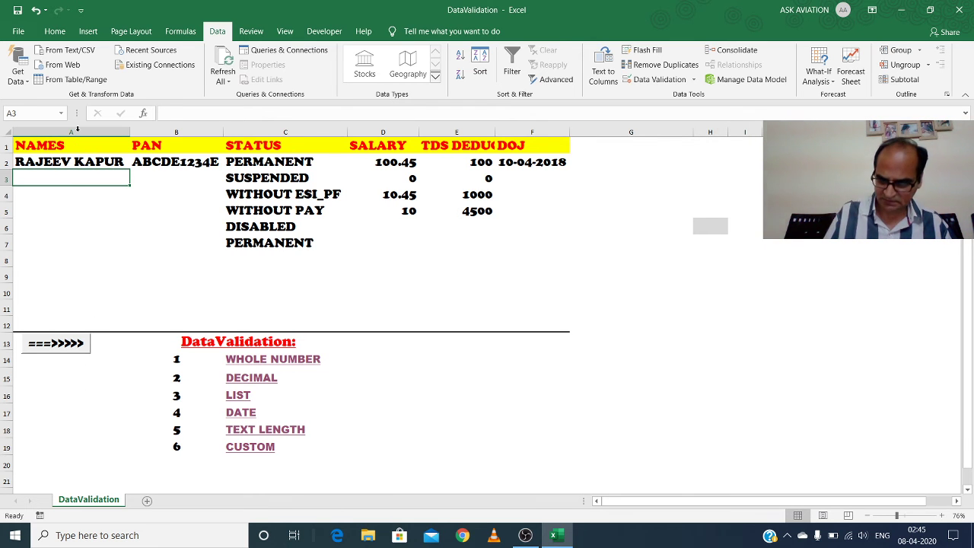
# Test the duplicate check by entering the same full name in A3, and delete the entry.
pyautogui.write('RAJEEV KAPUR')
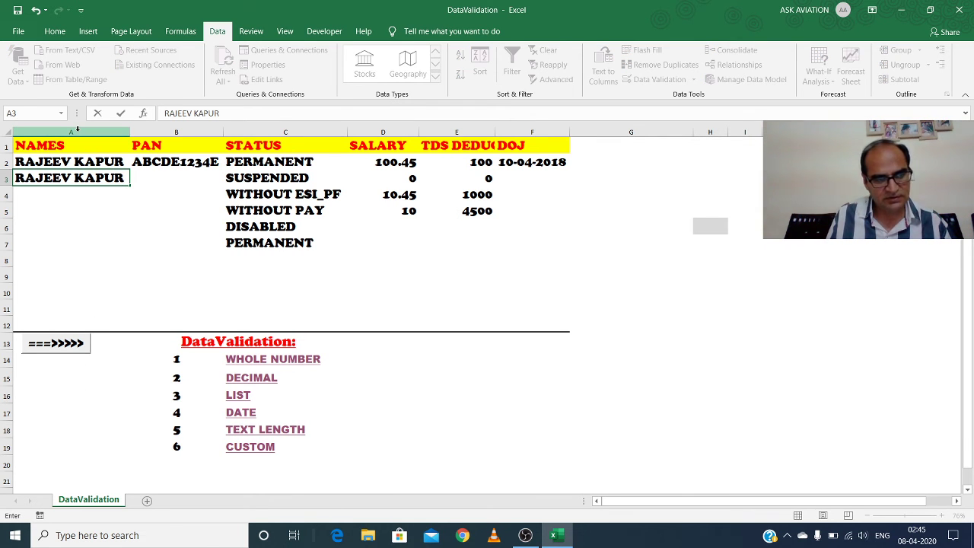
pyautogui.press('Return')
pyautogui.press('Up')
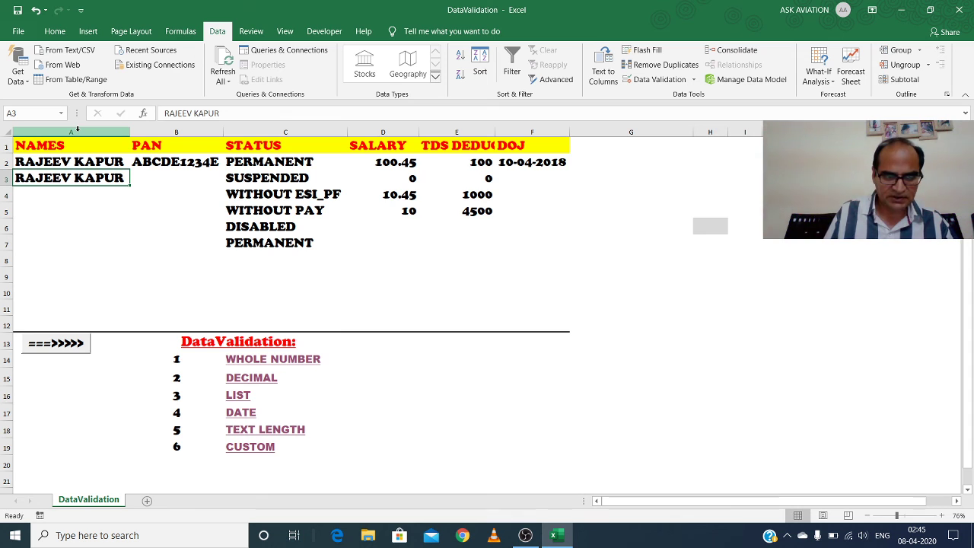
pyautogui.press('Delete')
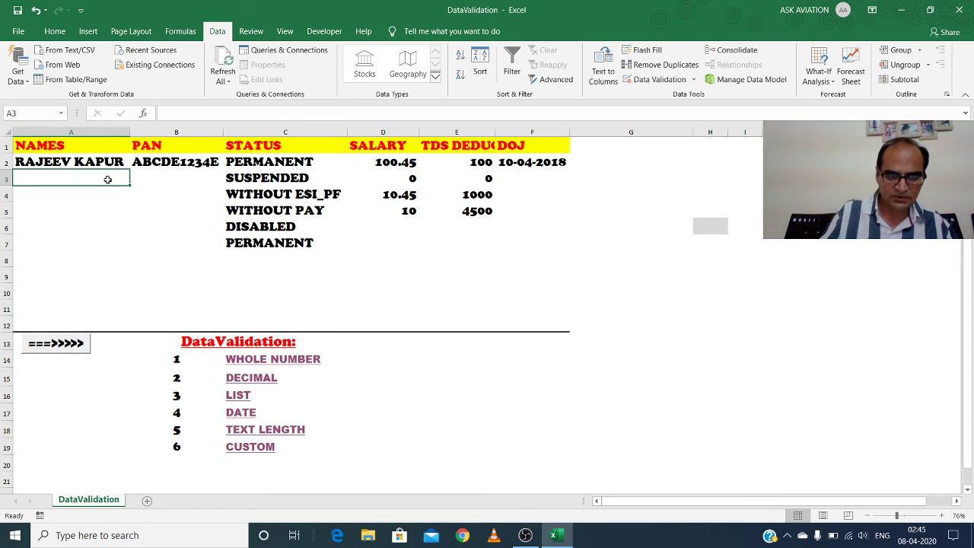
# Copy the formatting of A2 onto the empty NAMES cells A3:A10 with Format Painter.
pyautogui.click(106, 161)
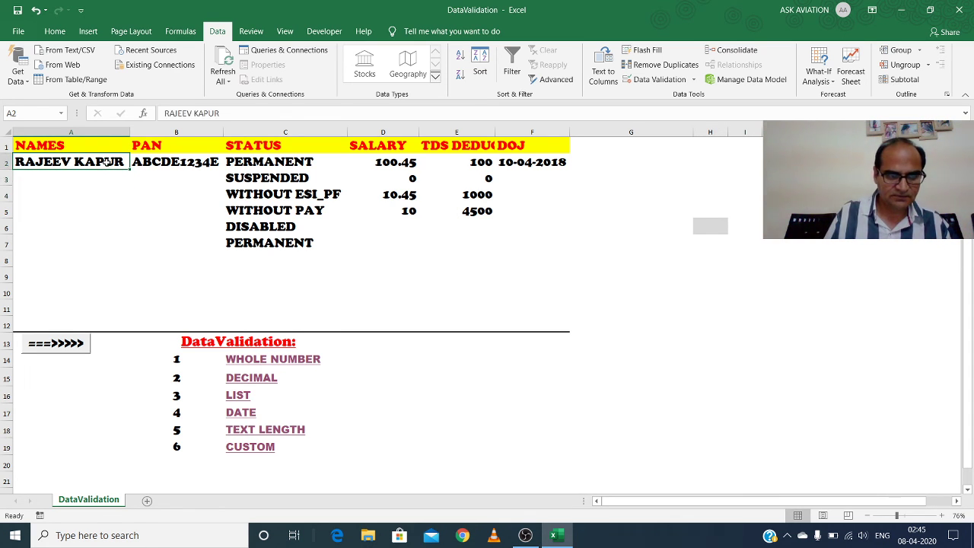
pyautogui.click(55, 32)
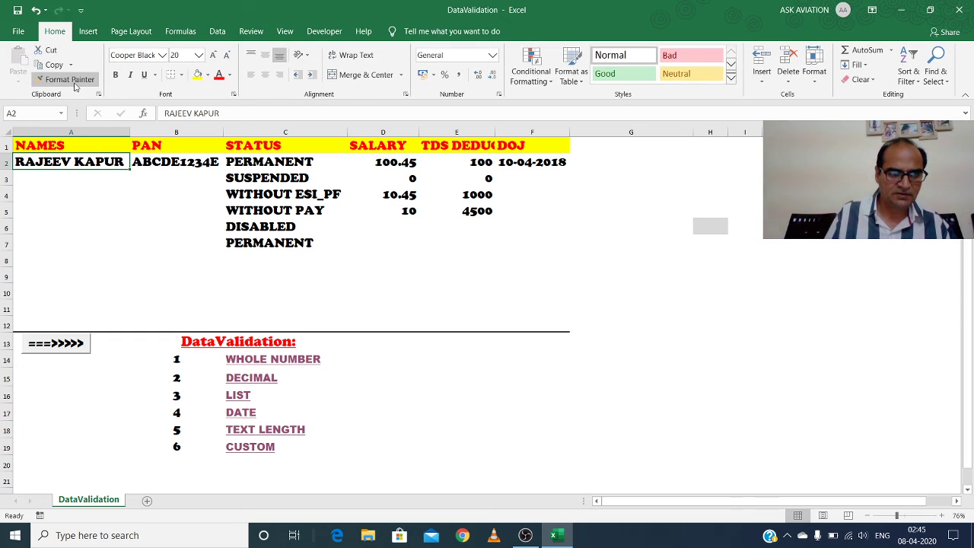
pyautogui.click(76, 80)
pyautogui.moveTo(82, 176); pyautogui.dragTo(82, 292)
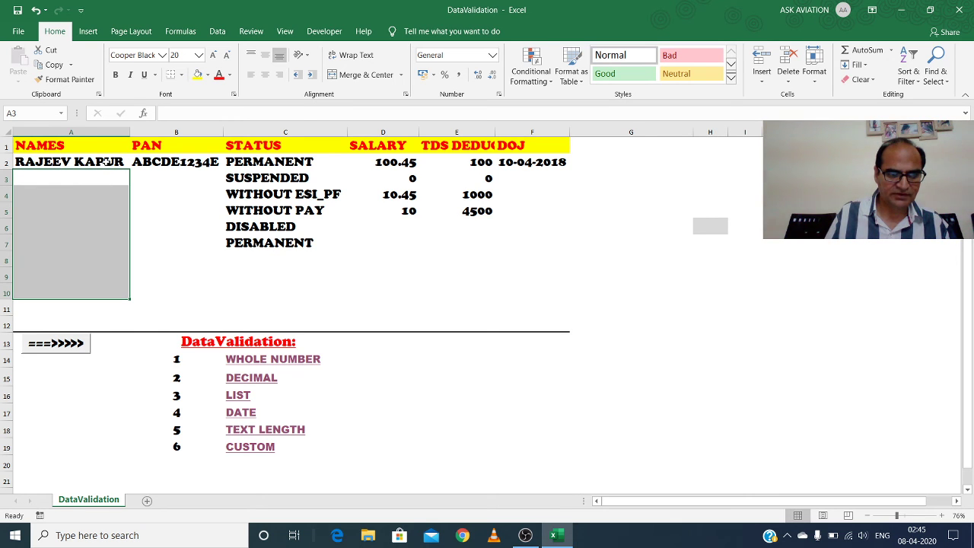
# Review the custom data validation rule of the NAMES cells A2:A10 and accept it as it is.
pyautogui.moveTo(107, 162); pyautogui.dragTo(95, 290)
pyautogui.hotkey('alt', 'a')
pyautogui.press('v')
pyautogui.press('v')
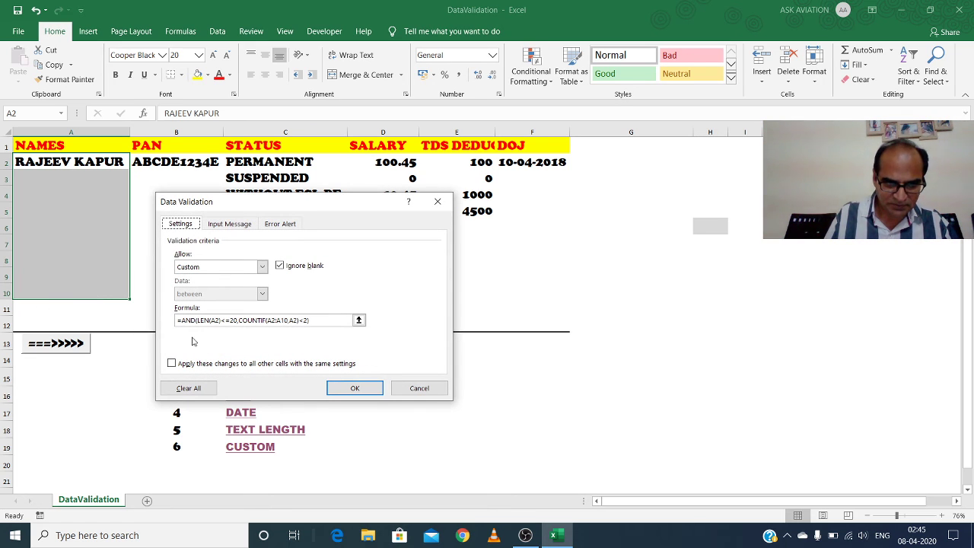
pyautogui.click(344, 389)
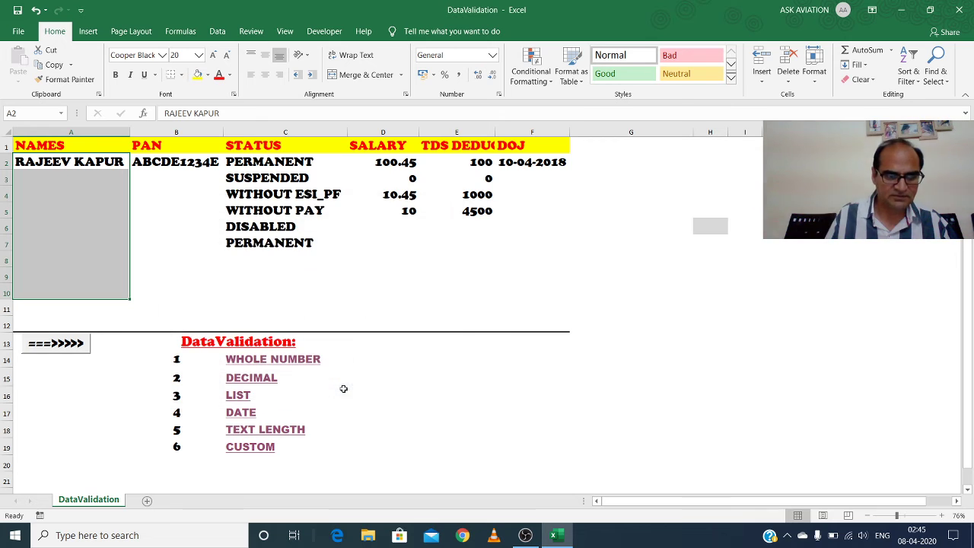
# Retest the duplicate check by entering the full name from A2 in A3.
pyautogui.click(58, 180)
pyautogui.doubleClick(60, 186)
pyautogui.write('RAJEEV KAPUR')
pyautogui.press('Return')
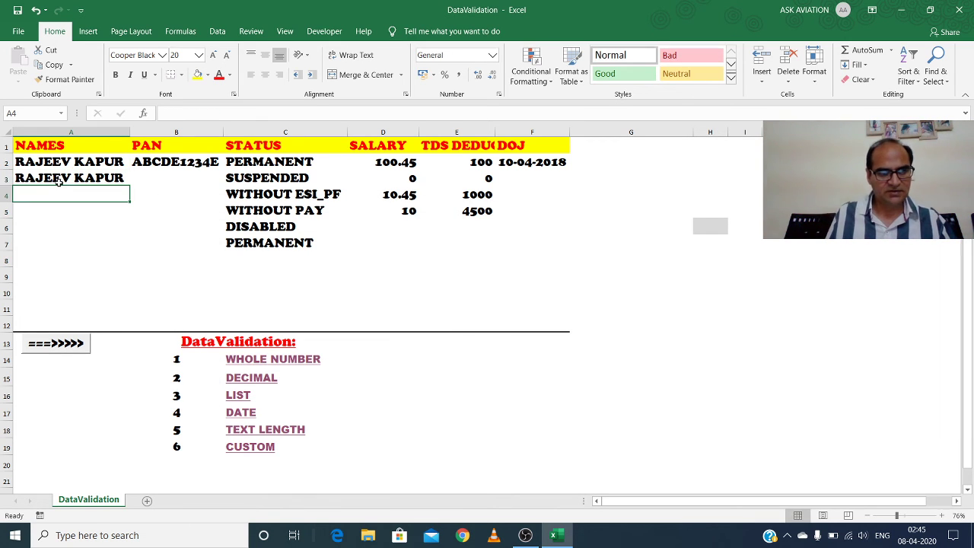
# Change the validation formula of A2 to =AND(LEN(A2)<=20,COUNTIF($A$2:A10,A2)<2) and apply it to all cells with the same settings.
pyautogui.click(59, 181)
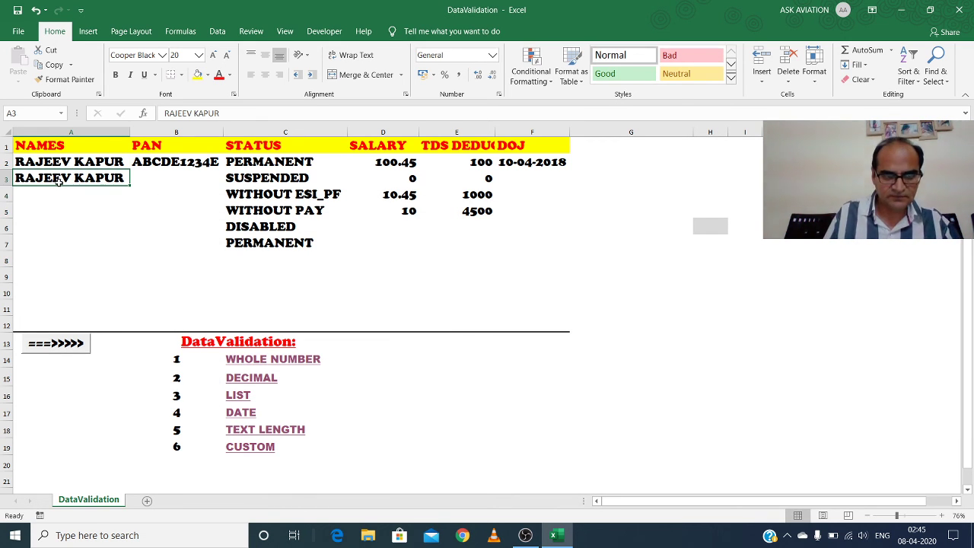
pyautogui.click(82, 161)
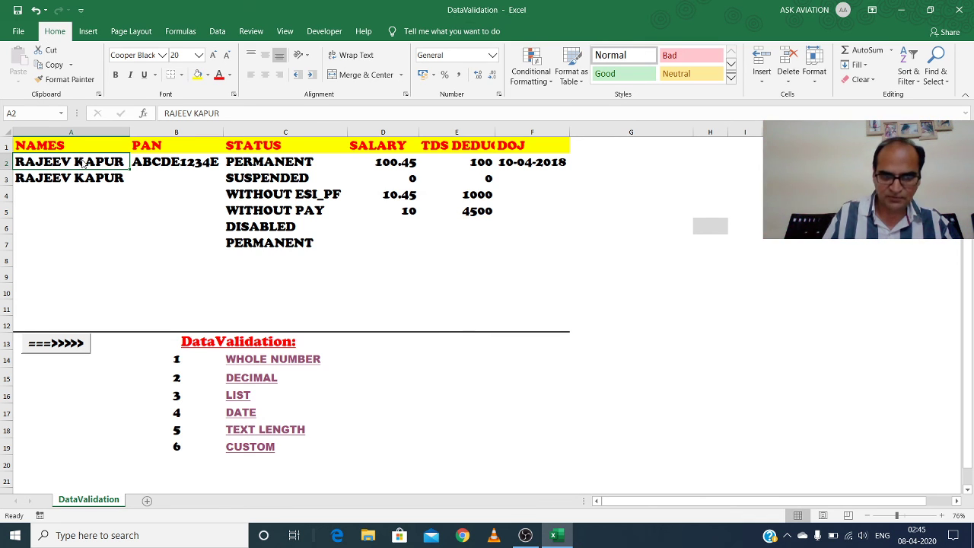
pyautogui.hotkey('alt', 'd')
pyautogui.press('l')
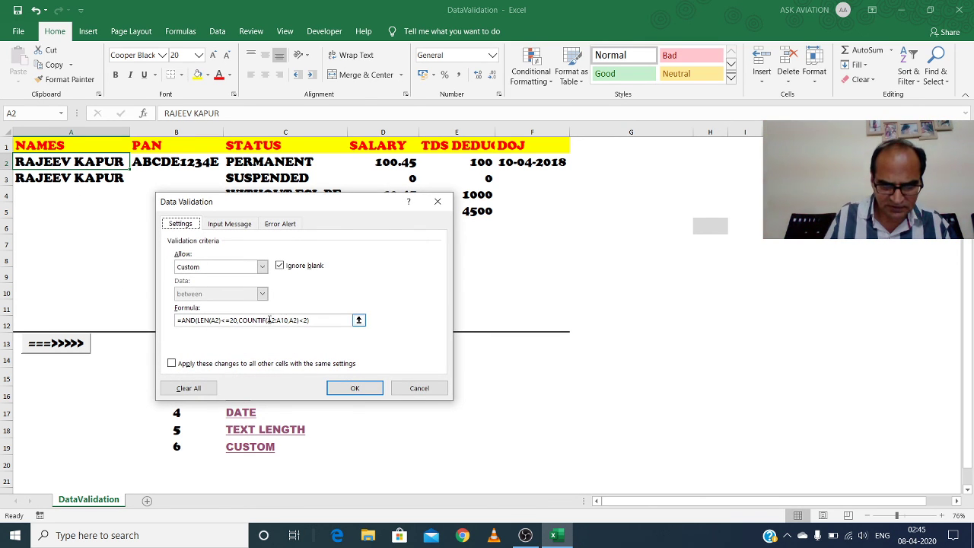
pyautogui.click(269, 320)
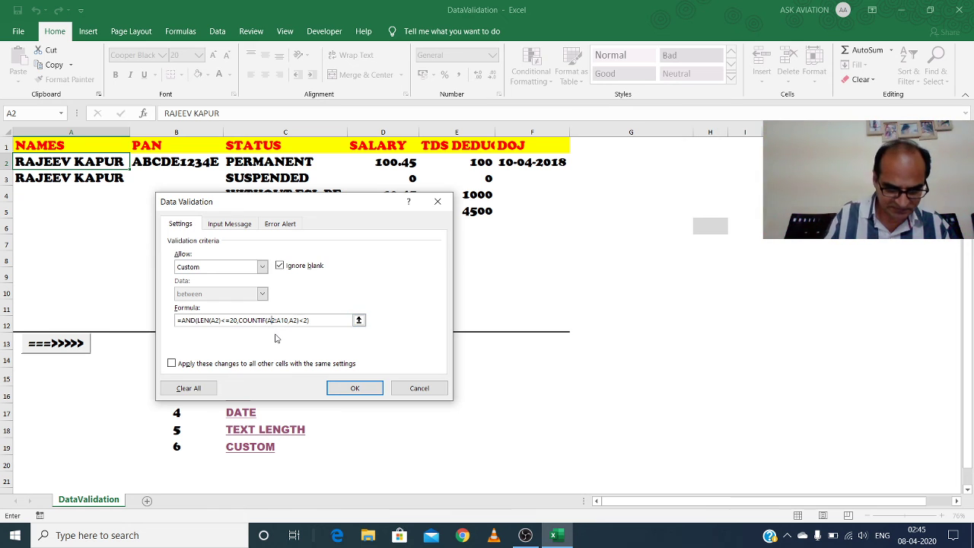
pyautogui.press('F4')
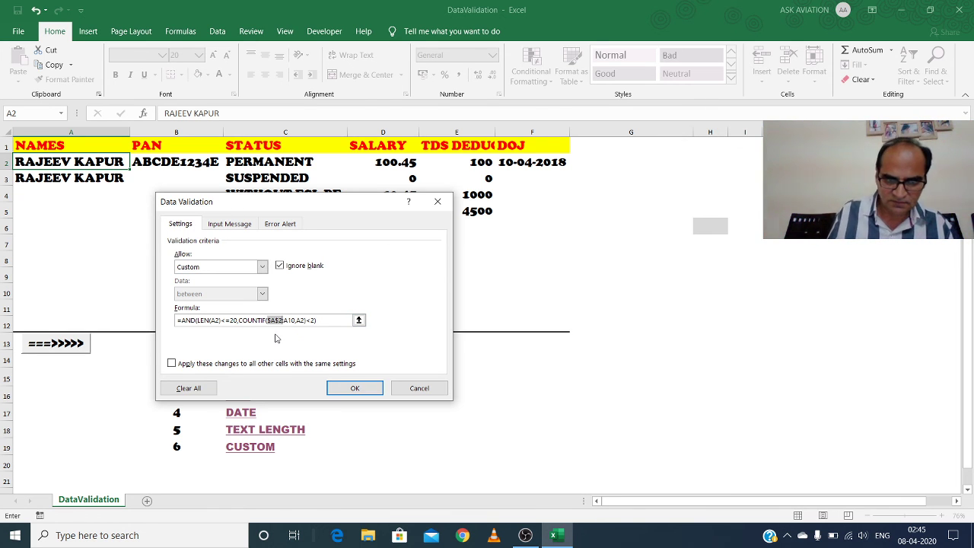
pyautogui.click(242, 363)
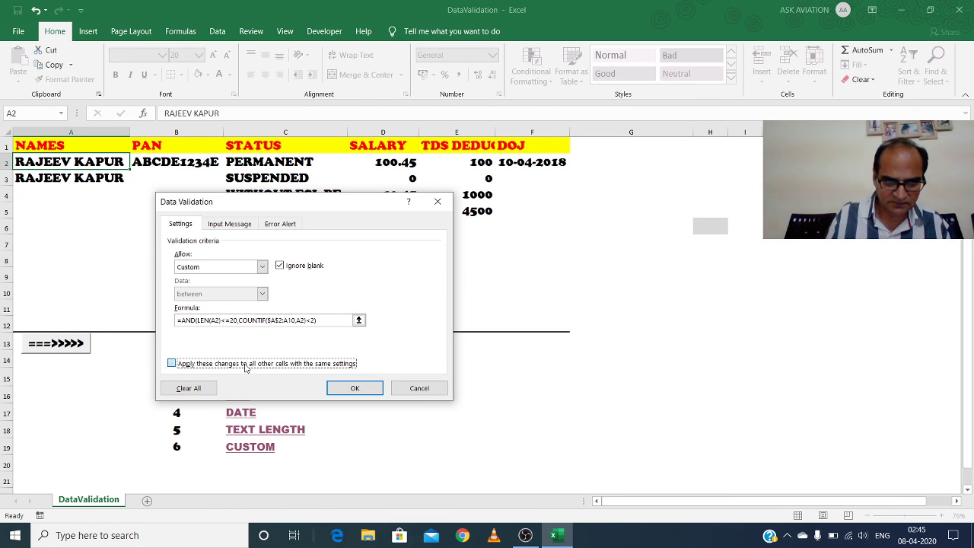
pyautogui.click(342, 388)
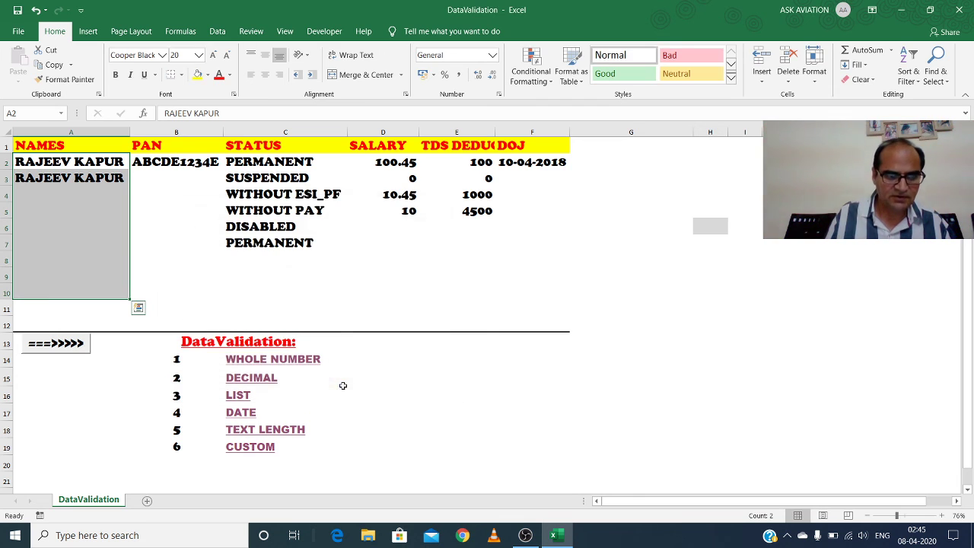
# Clear A3 and try entering the duplicate full name again to test the corrected rule.
pyautogui.click(57, 180)
pyautogui.press('Delete')
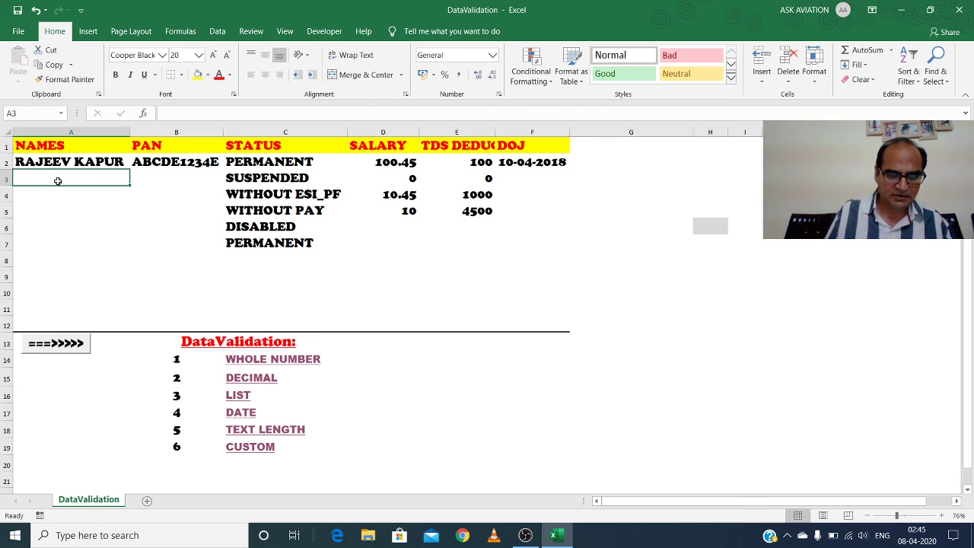
pyautogui.write('RAJEEV KAPUR')
pyautogui.press('Return')
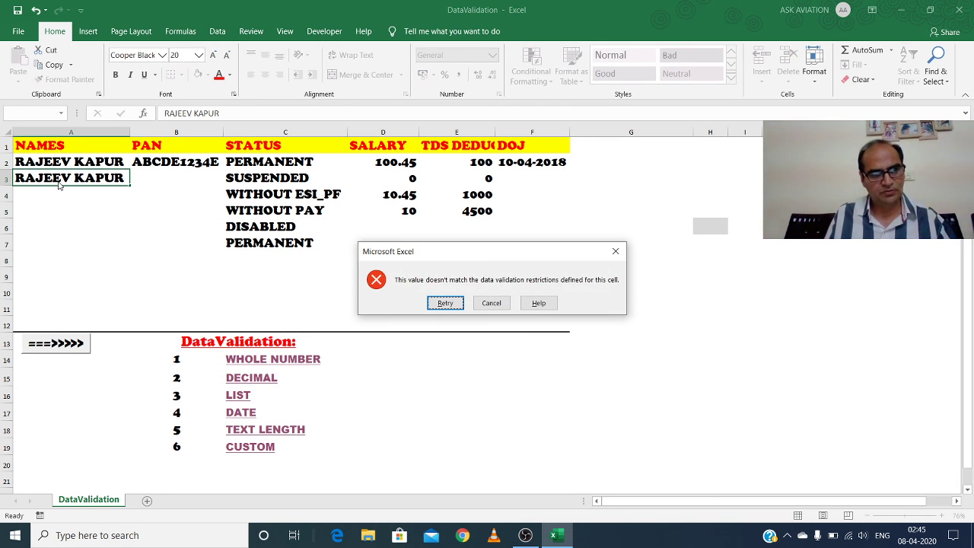
pyautogui.press('Return')
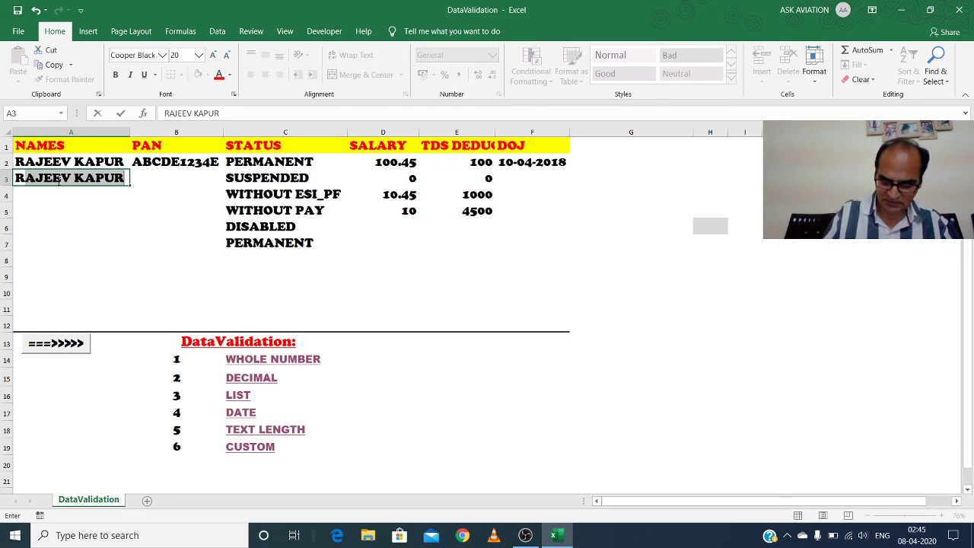
# Test the 20-character limit in A3 by adding "& ASSOCIATES" to the full name, and discard the entry.
pyautogui.hotkey('shift', 'Right')
pyautogui.hotkey('shift', 'Right')
pyautogui.hotkey('shift', 'Right')
pyautogui.hotkey('shift', 'Right')
pyautogui.hotkey('shift', 'Right')
pyautogui.hotkey('shift', 'Right')
pyautogui.hotkey('shift', 'Right')
pyautogui.hotkey('shift', 'Right')
pyautogui.hotkey('shift', 'Right')
pyautogui.hotkey('shift', 'Right')
pyautogui.hotkey('shift', 'Right')
pyautogui.hotkey('shift', 'Right')
pyautogui.write('&')
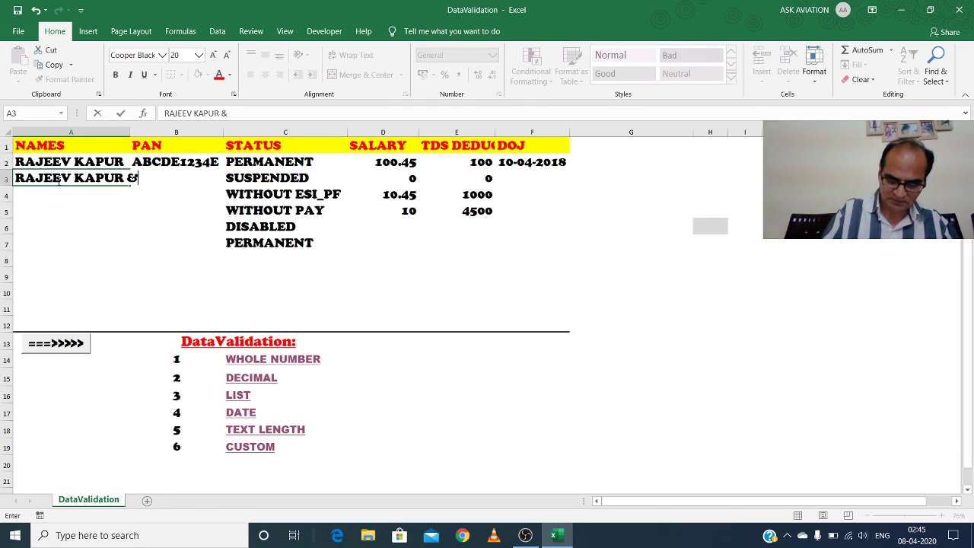
pyautogui.write(' ASSOCIATES')
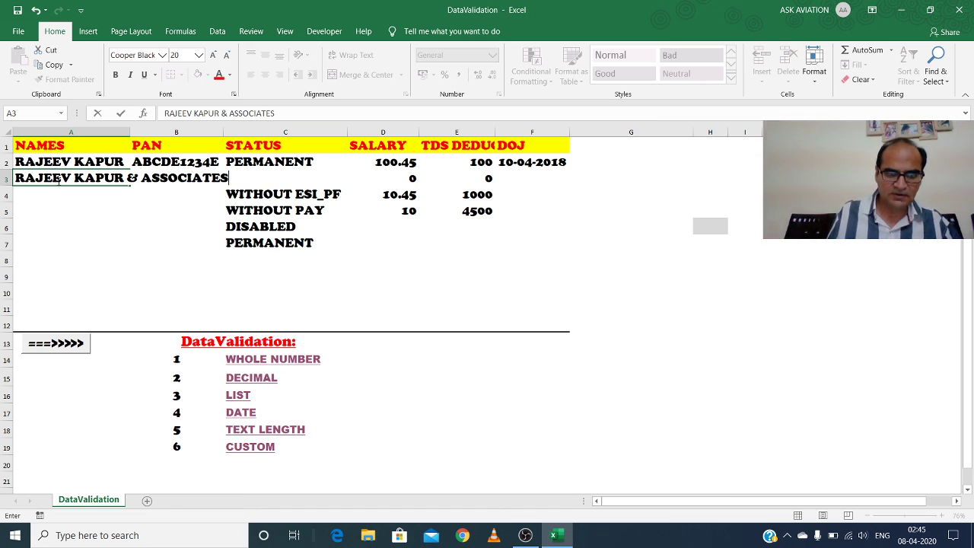
pyautogui.press('Return')
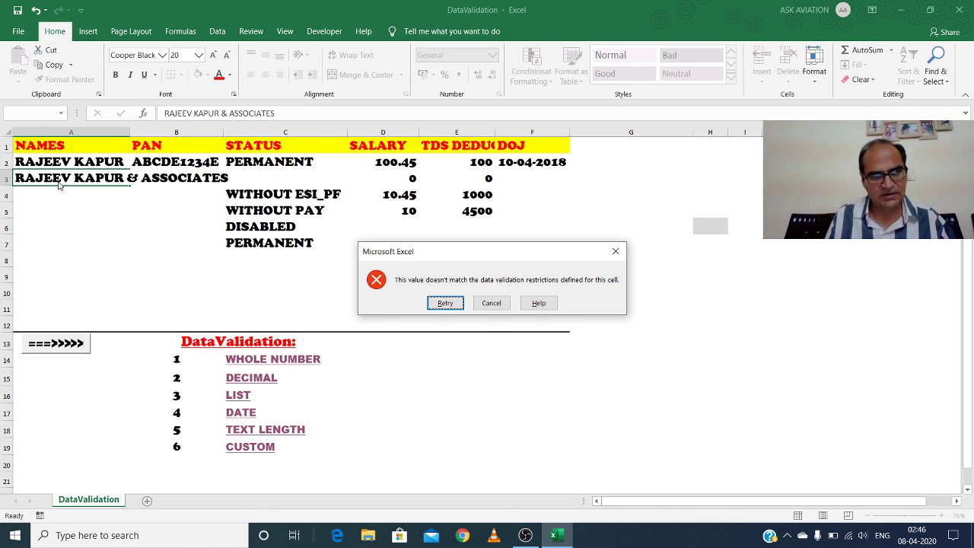
pyautogui.press('Return')
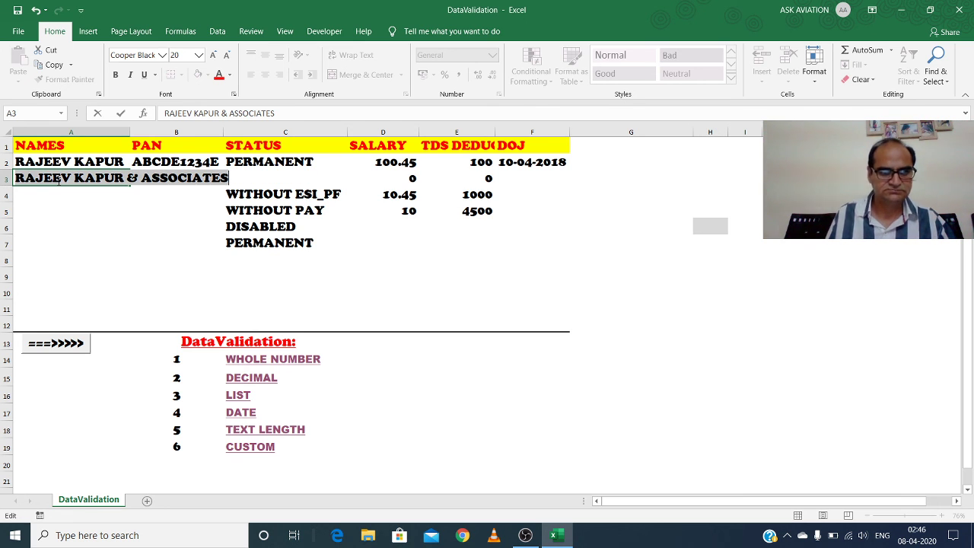
pyautogui.press('Escape')
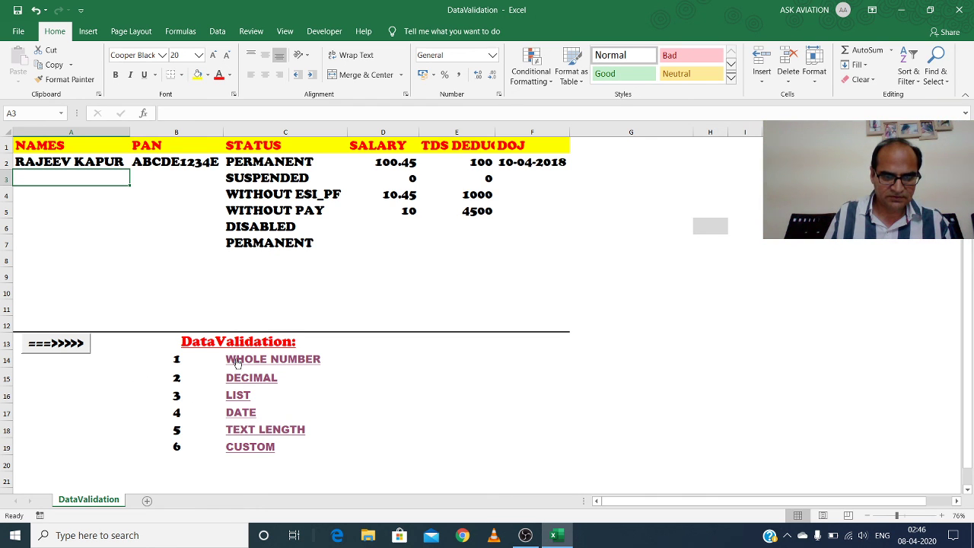
# Reveal the yellow shortcut note beside the validation types list and view the allowed-criteria options in its data validation settings without changing them.
pyautogui.click(68, 347)
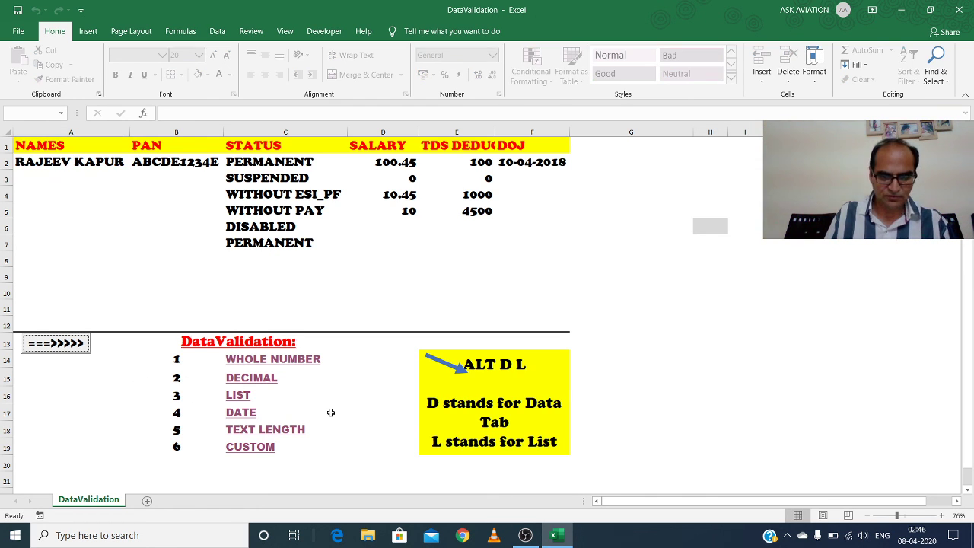
pyautogui.click(510, 373)
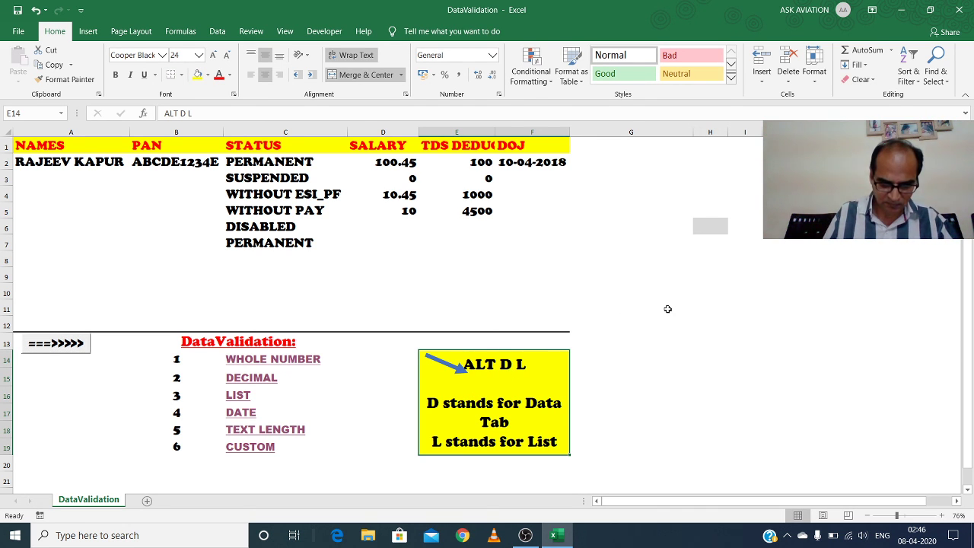
pyautogui.hotkey('alt', 'd')
pyautogui.press('l')
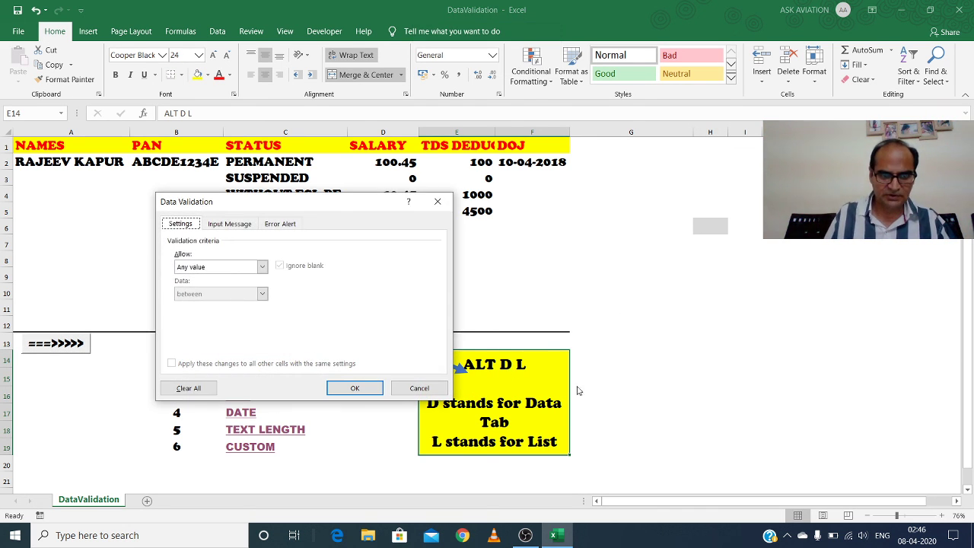
pyautogui.click(233, 267)
pyautogui.click(229, 275)
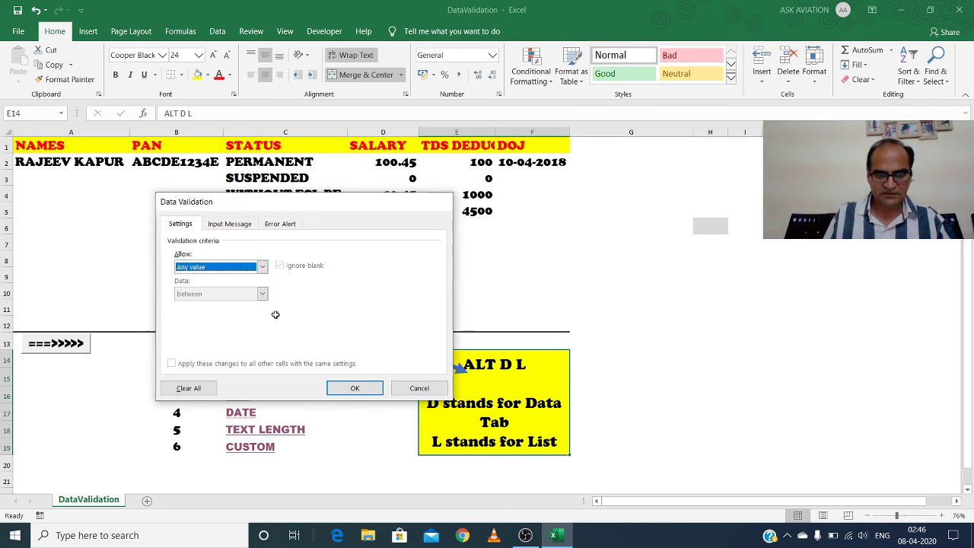
pyautogui.press('Escape')
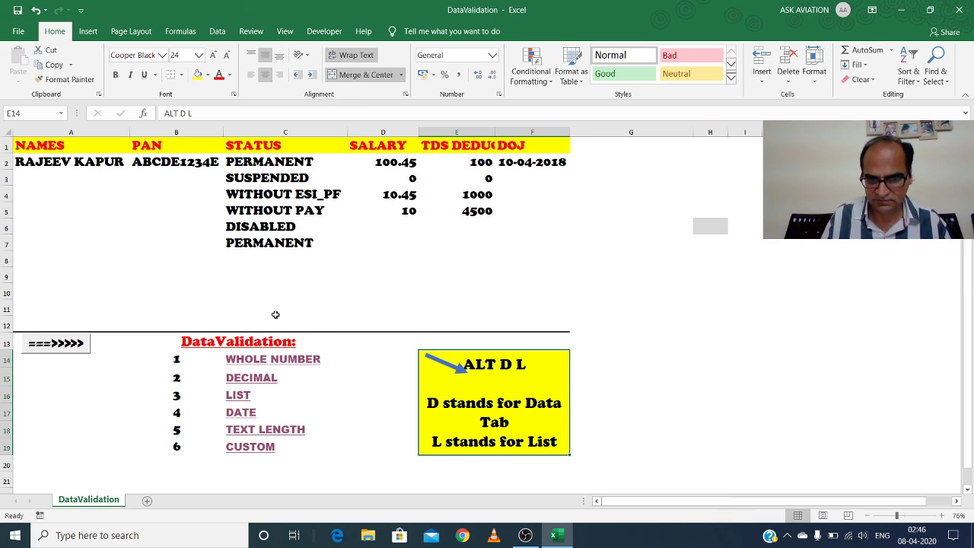